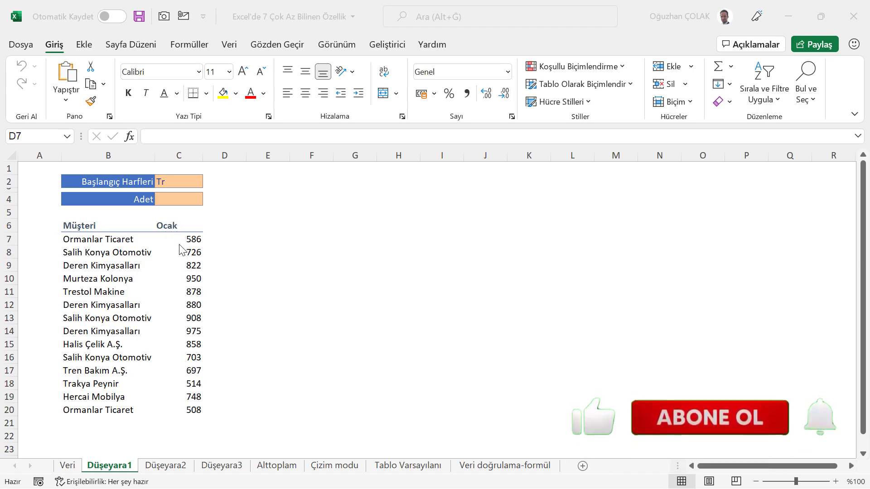
# Fill the Trestol Makine row B11:C11 (name and 878) yellow, then select C4.
pyautogui.click(173, 180)
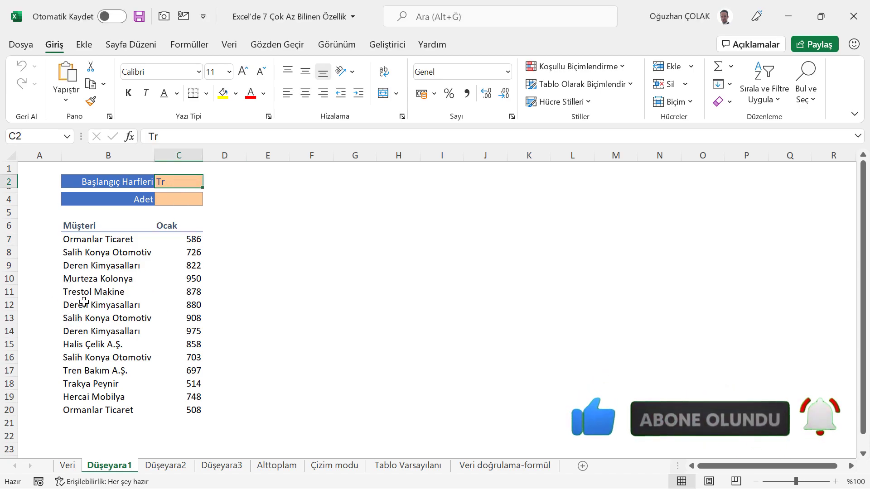
pyautogui.moveTo(86, 292); pyautogui.dragTo(186, 291)
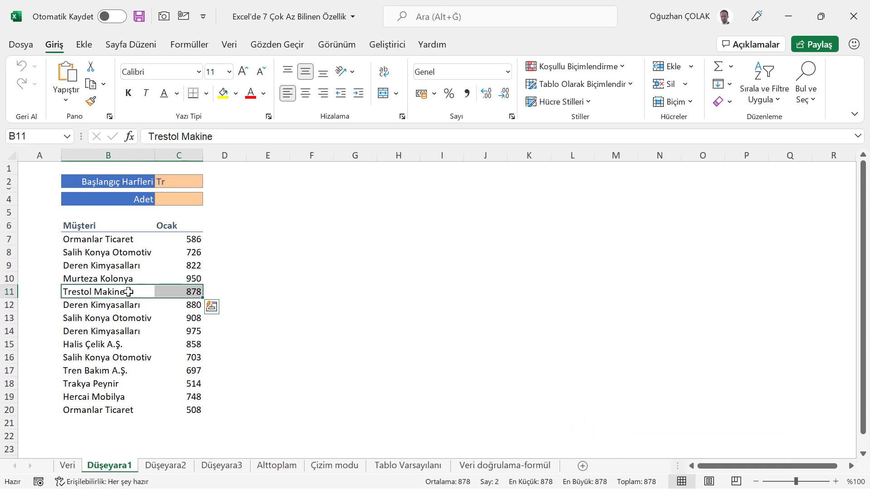
pyautogui.moveTo(128, 292); pyautogui.dragTo(189, 291)
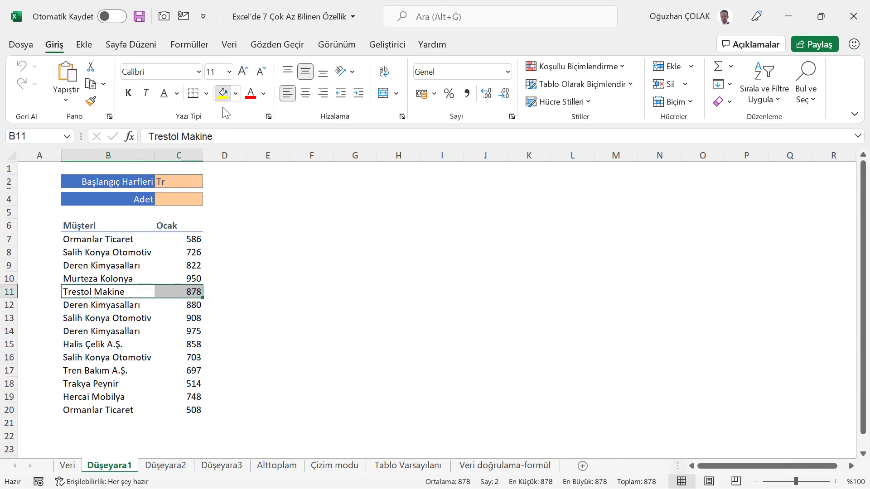
pyautogui.click(223, 93)
pyautogui.click(183, 200)
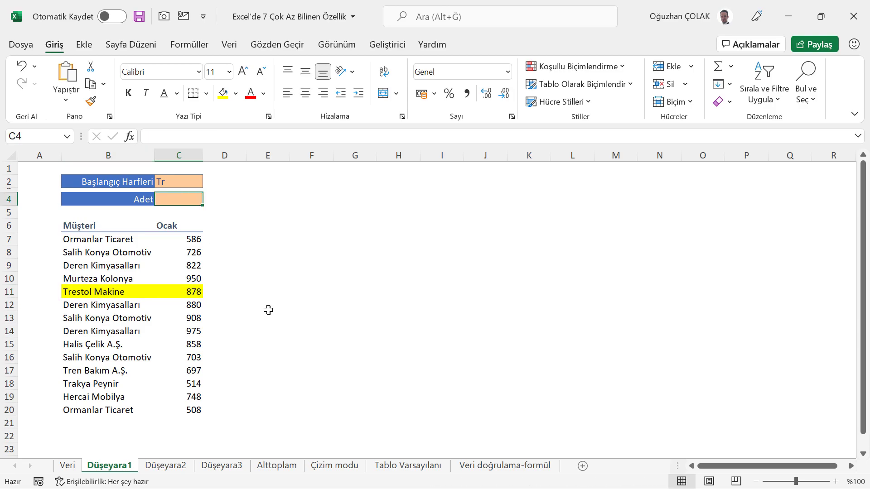
# Enter =DÜŞEYARA(C2&"*";B6:C20;2;YANLIŞ) in C4 so it returns 878 for 'Tr'.
pyautogui.write('=düş')
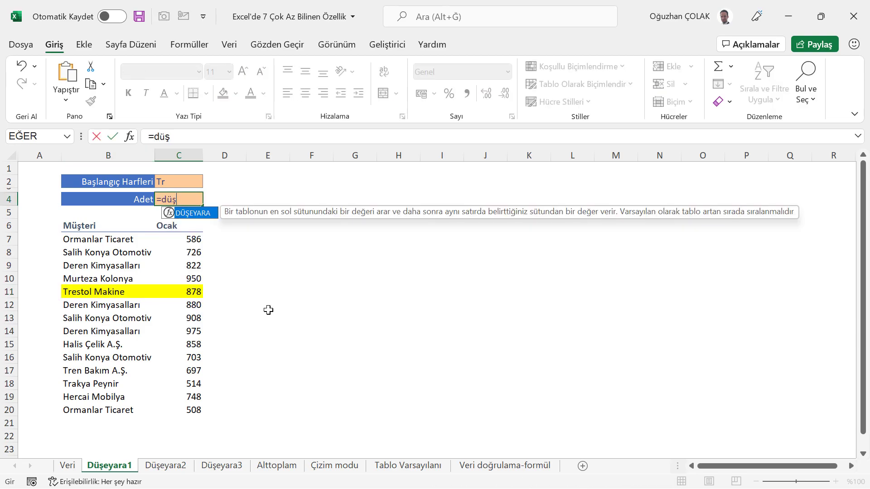
pyautogui.write('eyara')
pyautogui.press('Tab')
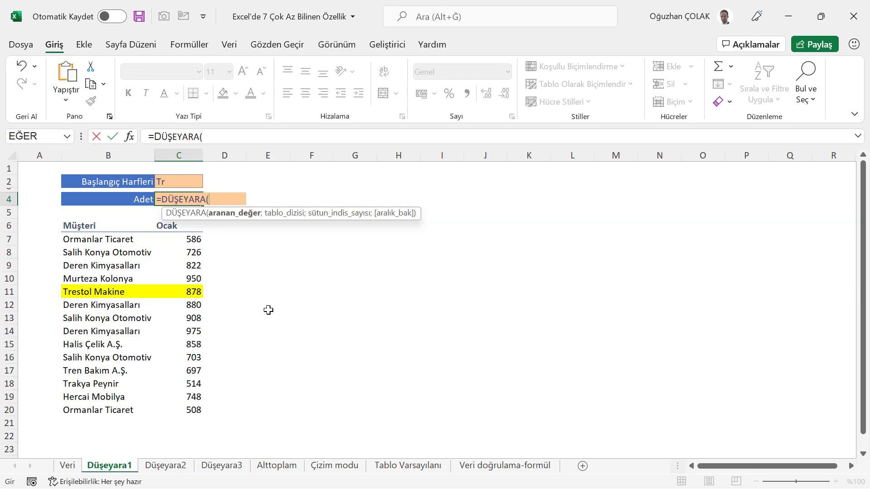
pyautogui.click(183, 182)
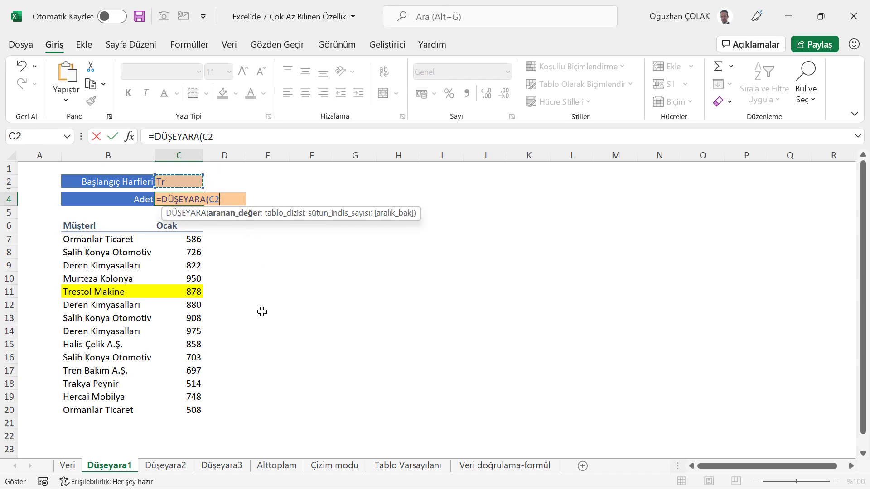
pyautogui.write('&"')
pyautogui.write('*')
pyautogui.write(';')
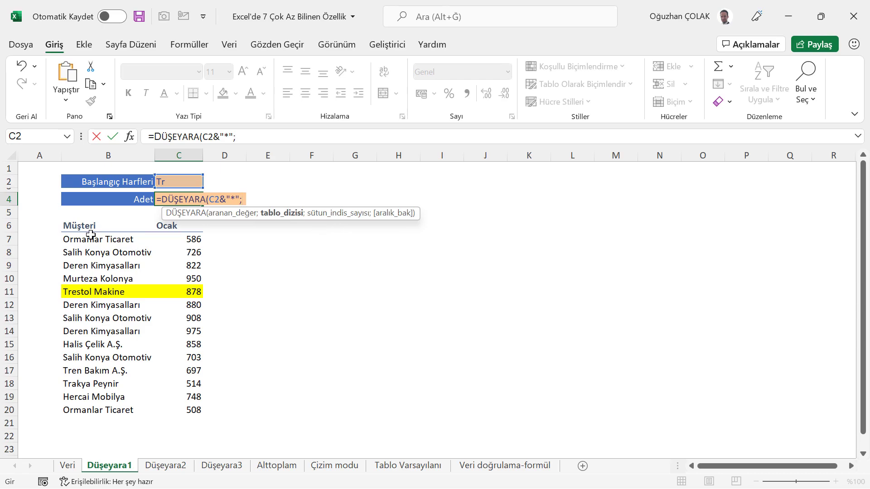
pyautogui.moveTo(88, 226)
pyautogui.mouseDown()
pyautogui.moveTo(183, 306)
pyautogui.moveTo(181, 406)
pyautogui.mouseUp()
pyautogui.write(';')
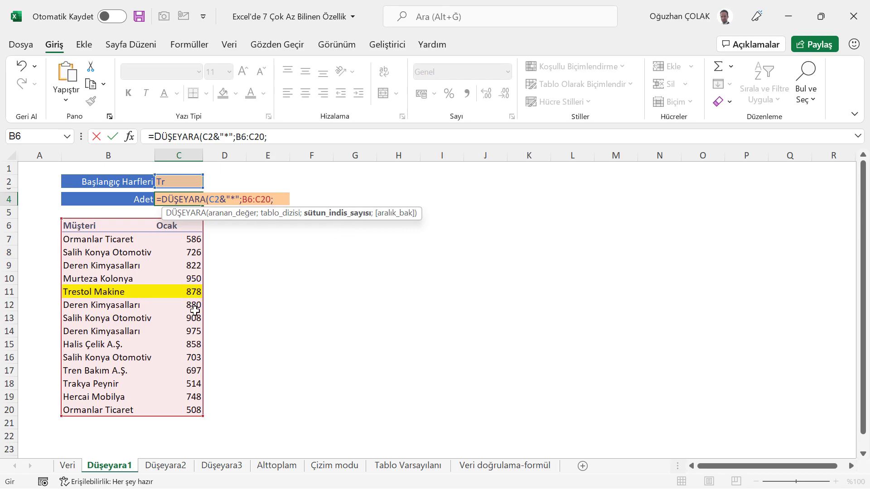
pyautogui.write('2')
pyautogui.write(';')
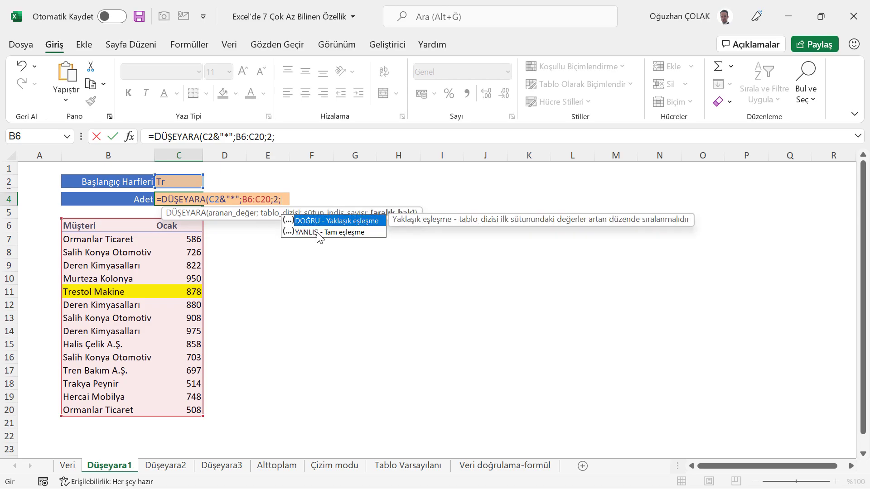
pyautogui.doubleClick(320, 233)
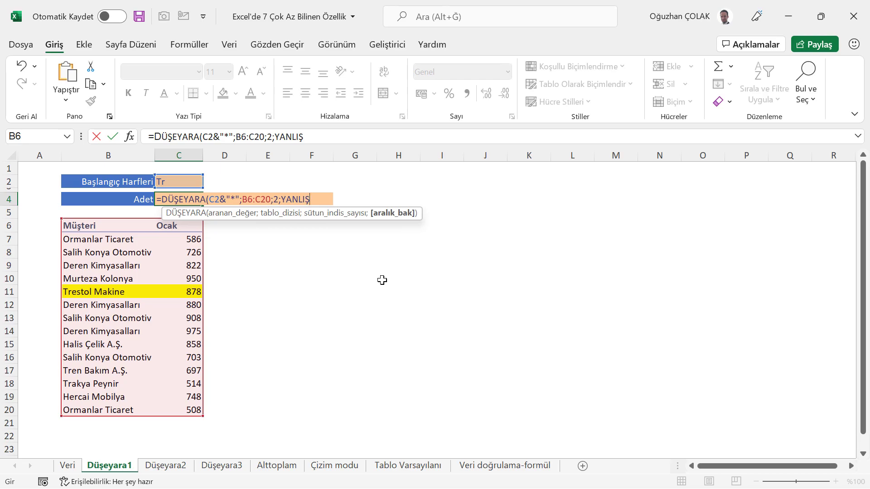
pyautogui.write(')')
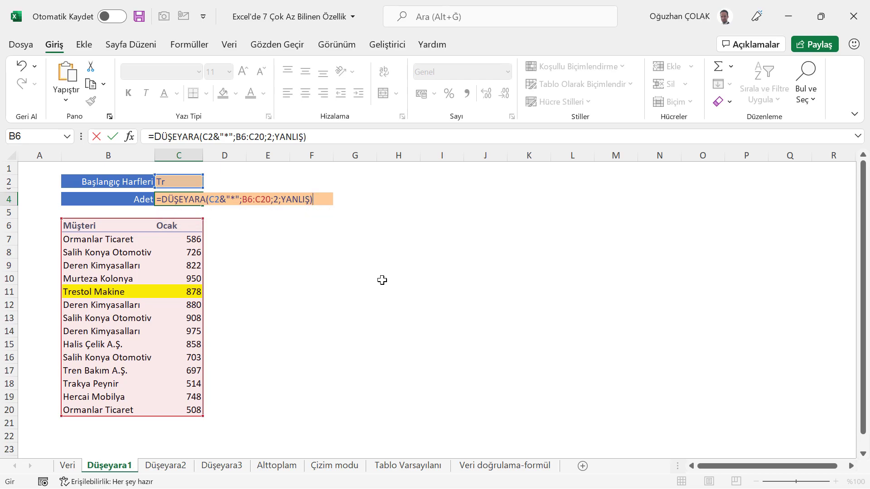
pyautogui.press('Return')
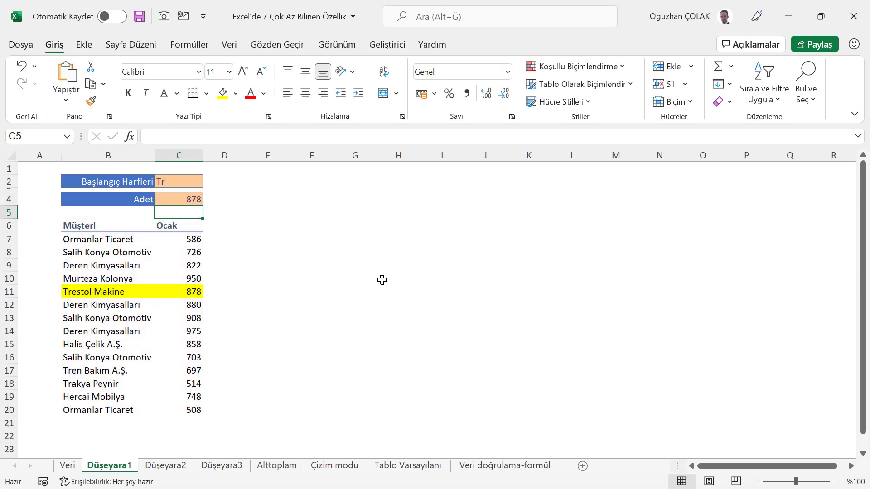
# Fill the Tren Bakım A.Ş. row B17:C17 yellow.
pyautogui.click(194, 200)
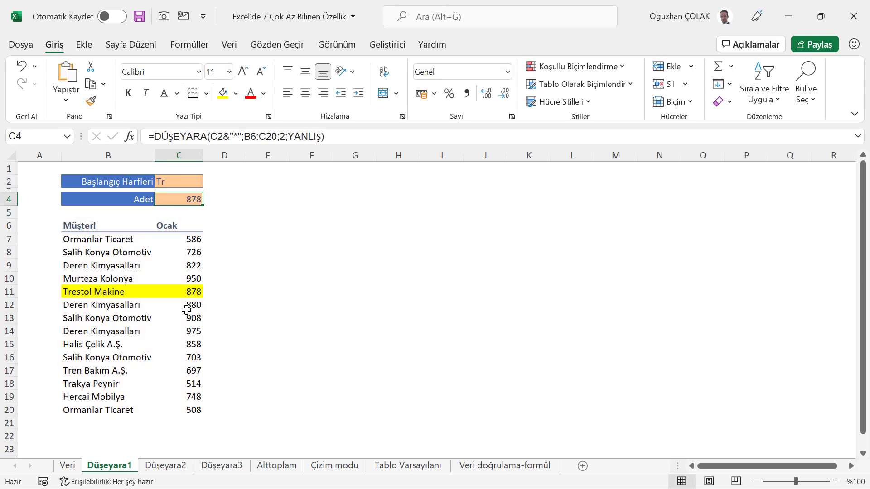
pyautogui.click(92, 371)
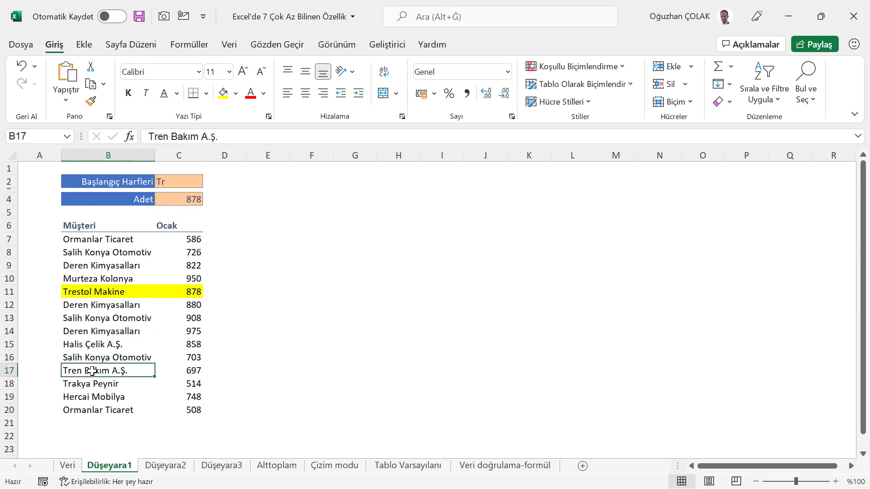
pyautogui.moveTo(92, 371); pyautogui.dragTo(176, 371)
pyautogui.click(223, 94)
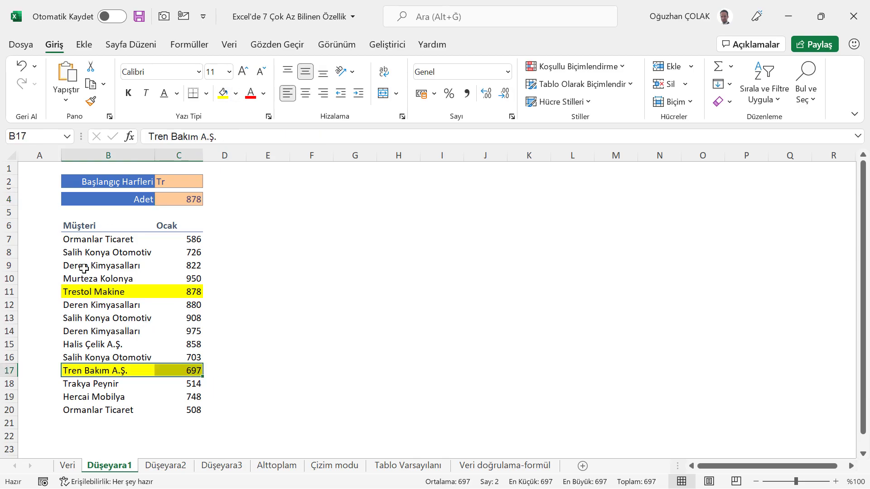
# Rename Trestol Makine in B11 to Murteza Kolonya and check the Adet result.
pyautogui.click(72, 291)
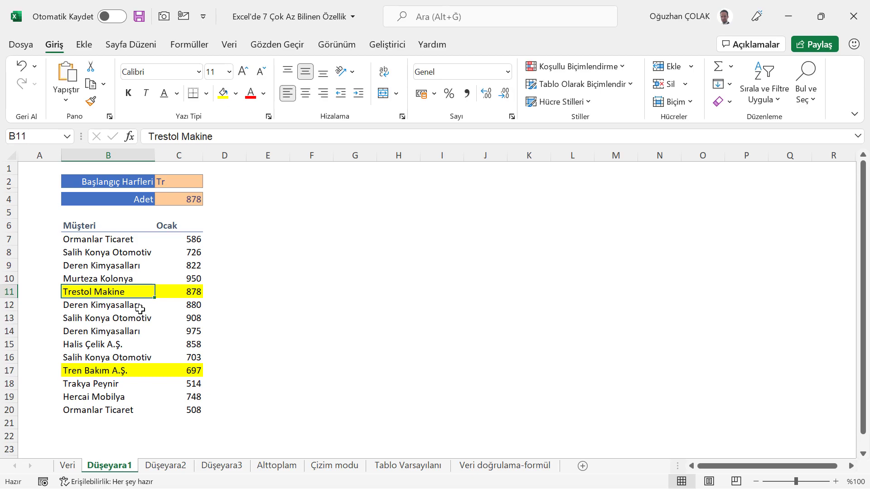
pyautogui.write('Murt')
pyautogui.press('Return')
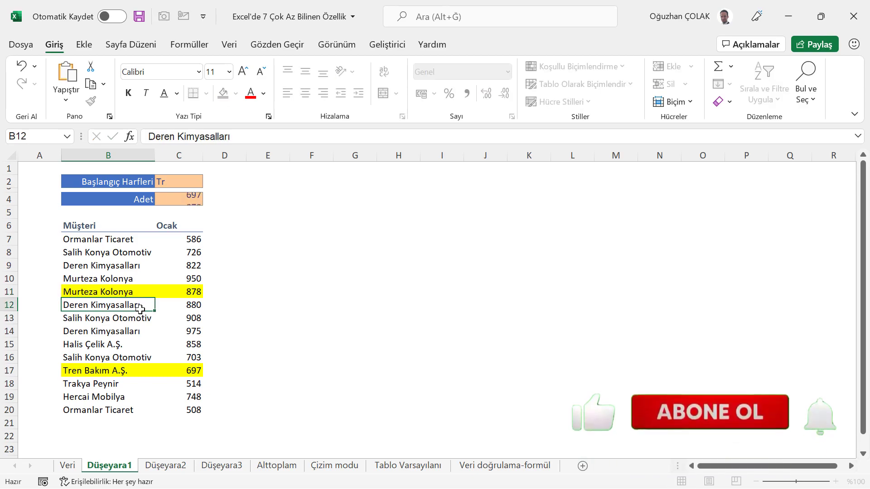
pyautogui.click(180, 199)
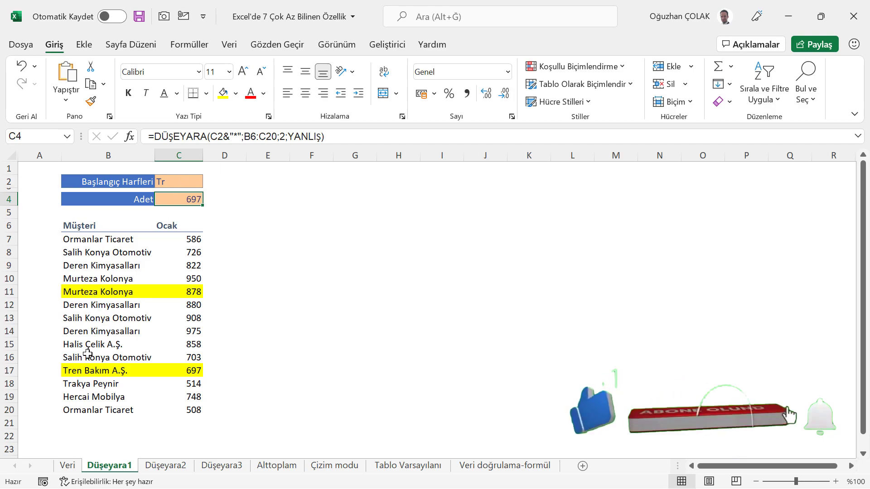
# Rename Tren Bakım A.Ş. in B17 to Deren Kimyasalları so Adet returns 514.
pyautogui.moveTo(72, 371); pyautogui.dragTo(190, 370)
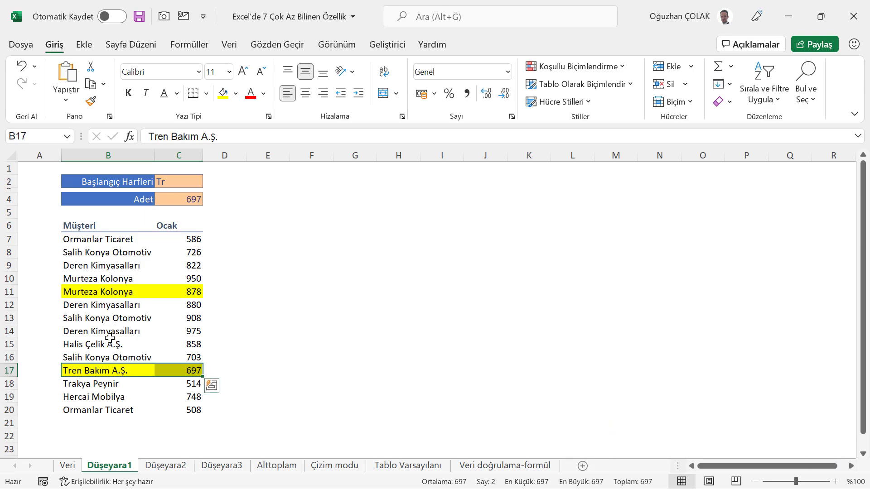
pyautogui.click(100, 368)
pyautogui.write('D')
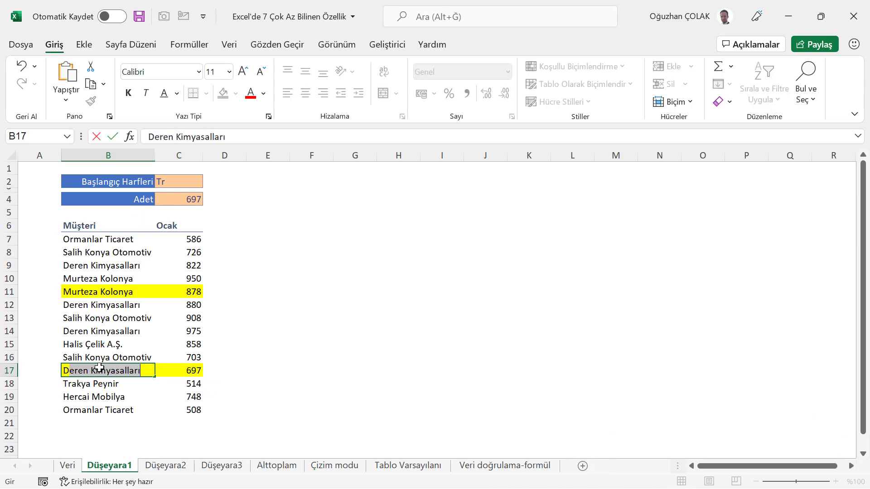
pyautogui.write('eren')
pyautogui.press('Return')
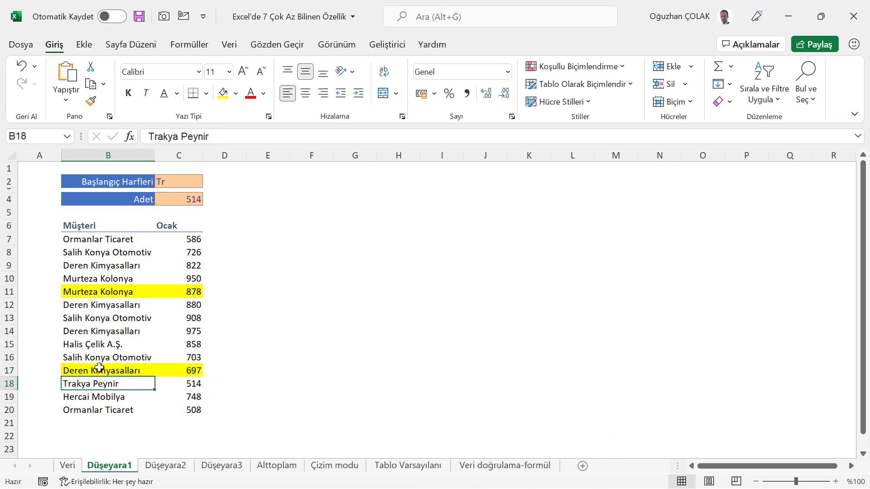
pyautogui.moveTo(101, 383); pyautogui.dragTo(171, 382)
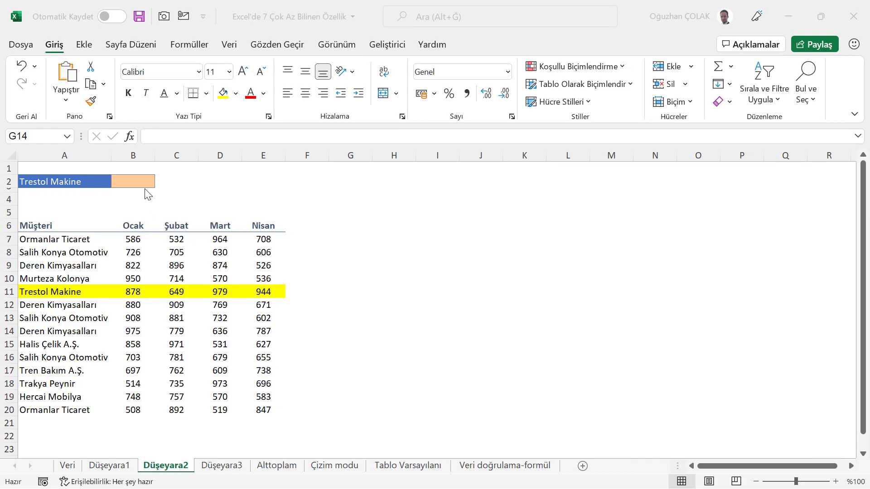
# Review Trestol Makine's four monthly values in row 11 and select the empty result cell B2.
pyautogui.click(132, 181)
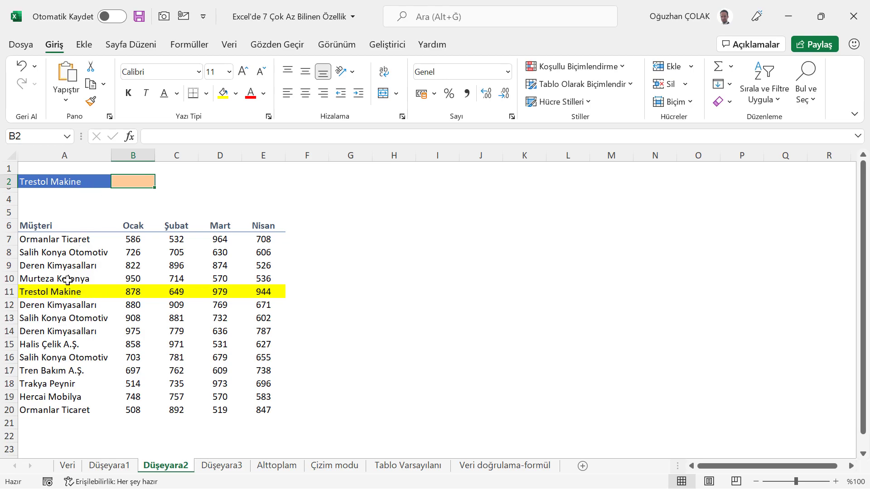
pyautogui.moveTo(130, 291); pyautogui.dragTo(260, 291)
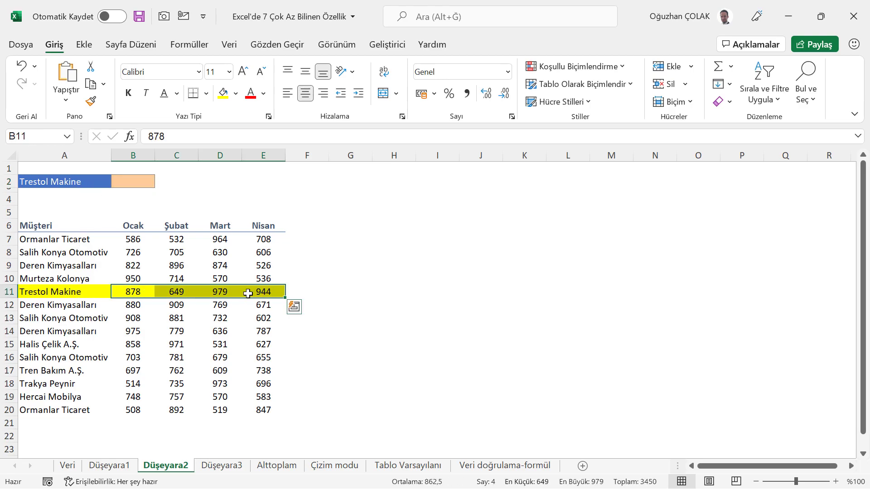
pyautogui.click(139, 179)
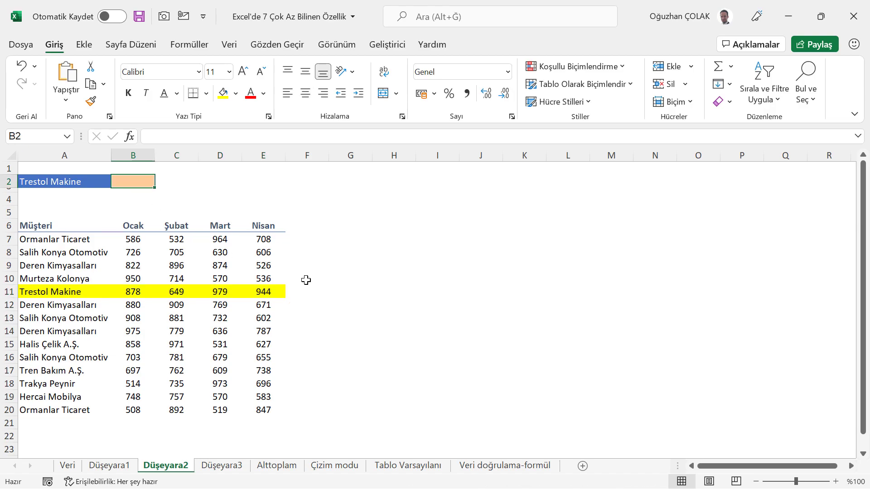
# Enter =TOPLA(DÜŞEYARA(A2;A6:E20;{2;3;4;5};YANLIŞ)) in B2, giving 3450.
pyautogui.write('=topla')
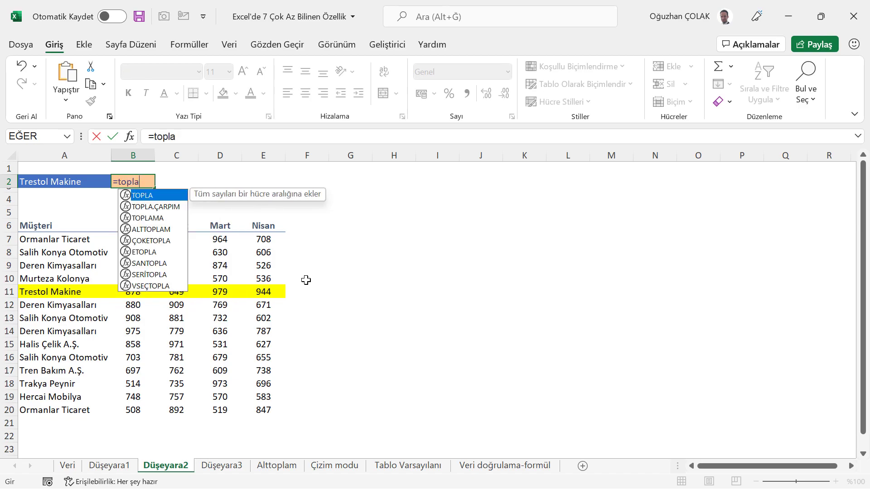
pyautogui.press('Tab')
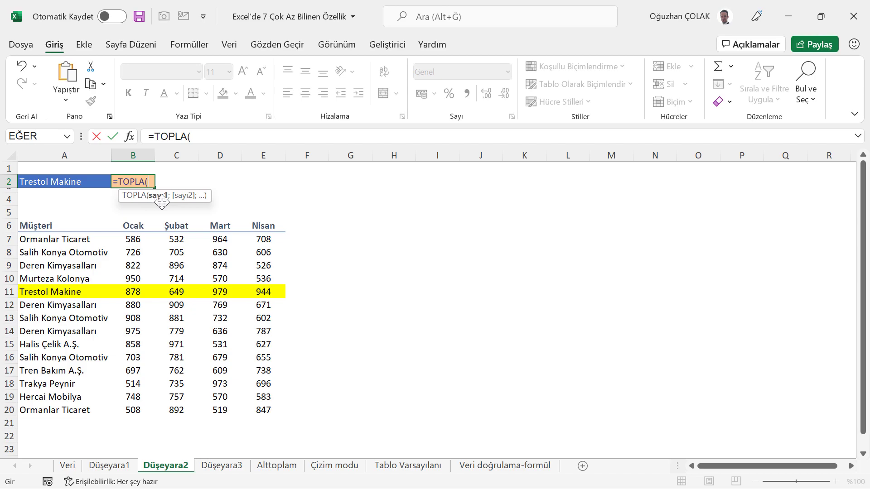
pyautogui.write('düşe')
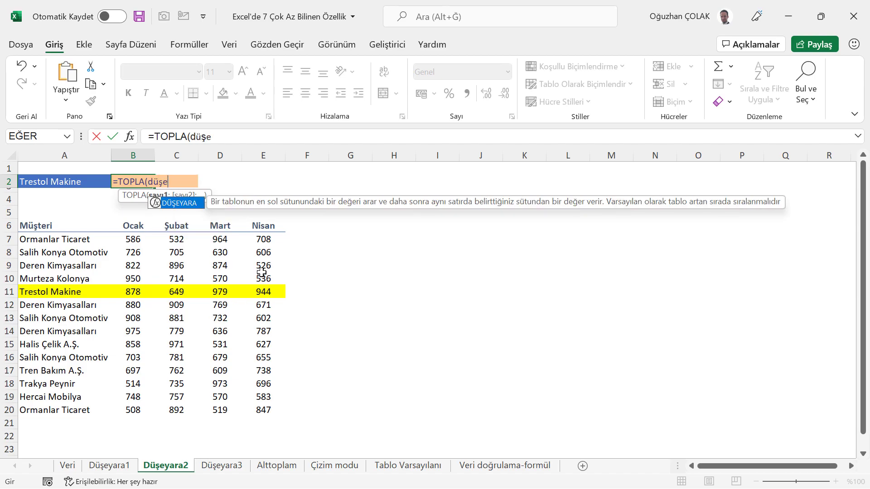
pyautogui.write('yara')
pyautogui.press('Tab')
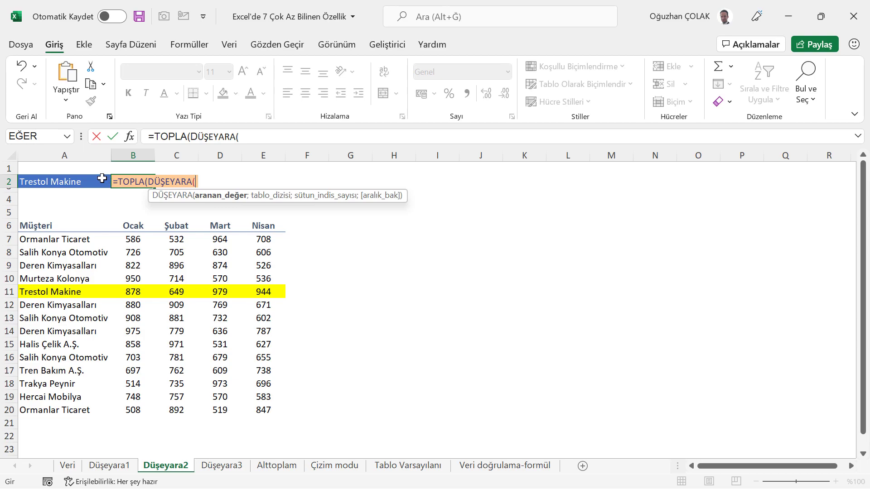
pyautogui.click(85, 185)
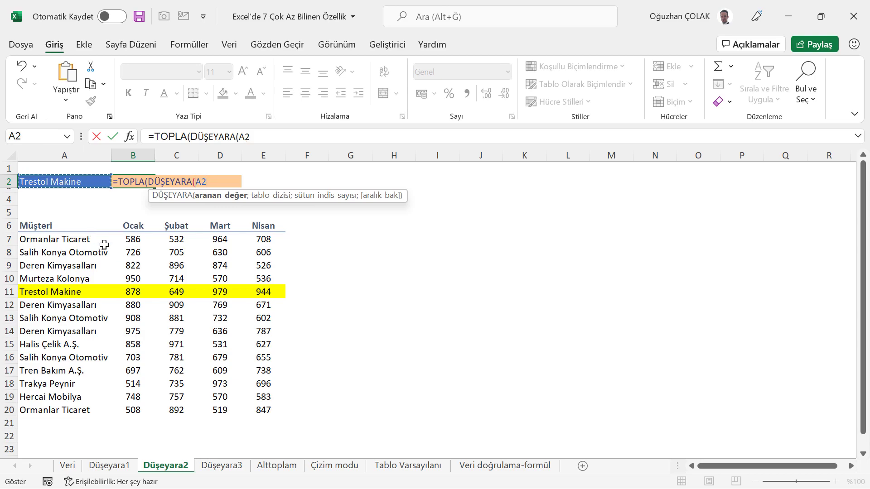
pyautogui.write(';')
pyautogui.moveTo(49, 226)
pyautogui.mouseDown()
pyautogui.moveTo(258, 362)
pyautogui.moveTo(259, 407)
pyautogui.mouseUp()
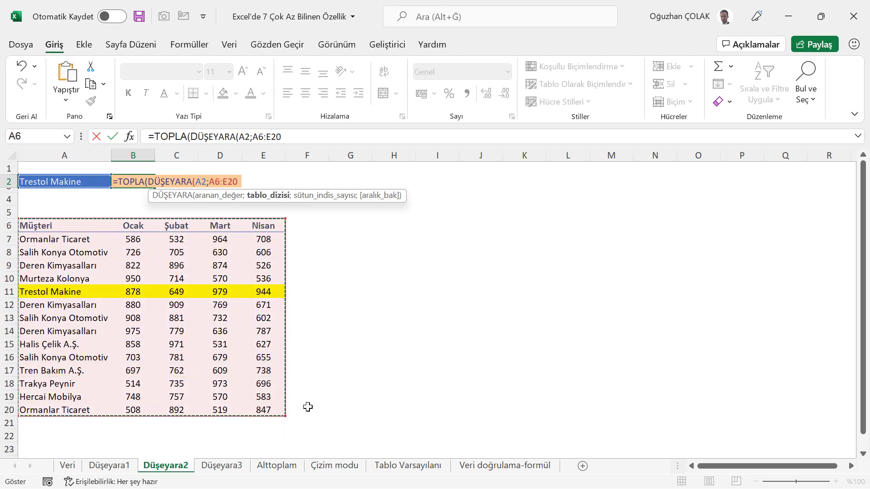
pyautogui.write(';')
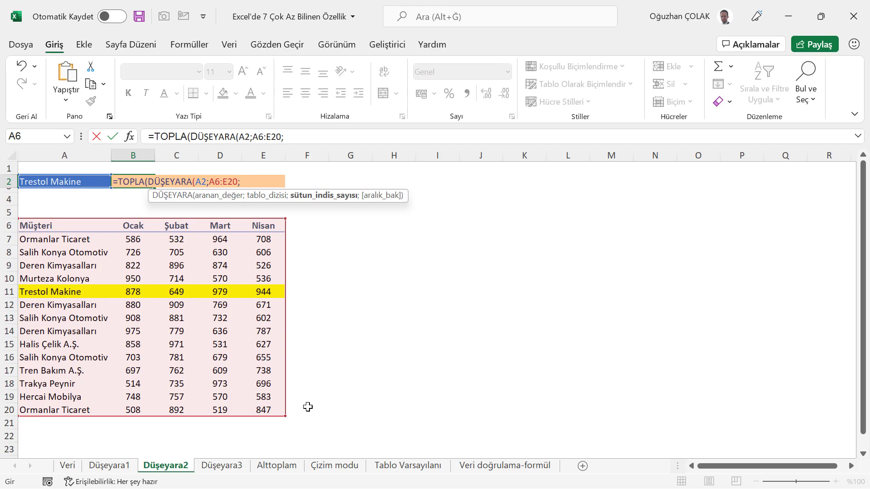
pyautogui.write('{')
pyautogui.write('2;3;')
pyautogui.write('4;')
pyautogui.write('5}')
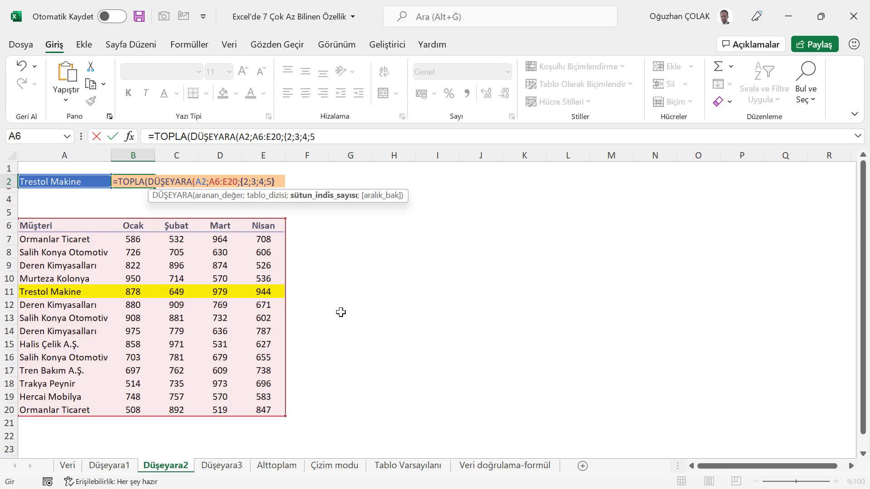
pyautogui.write(';')
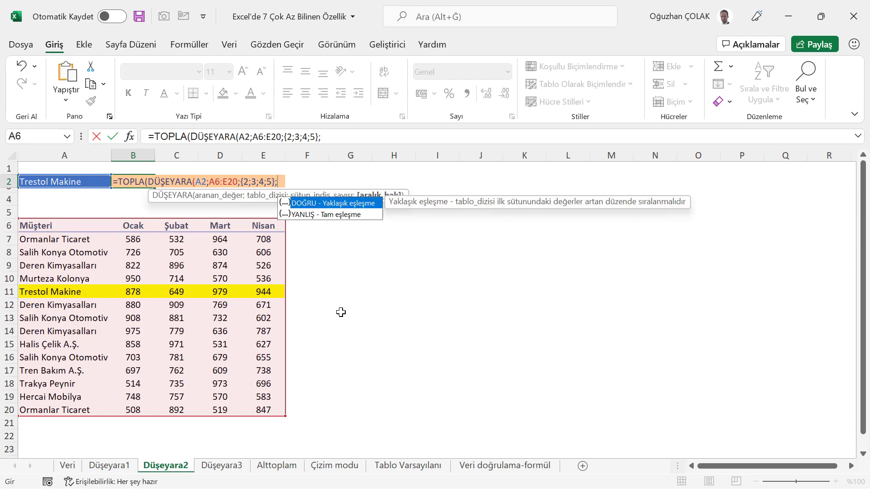
pyautogui.click(334, 216)
pyautogui.doubleClick(334, 216)
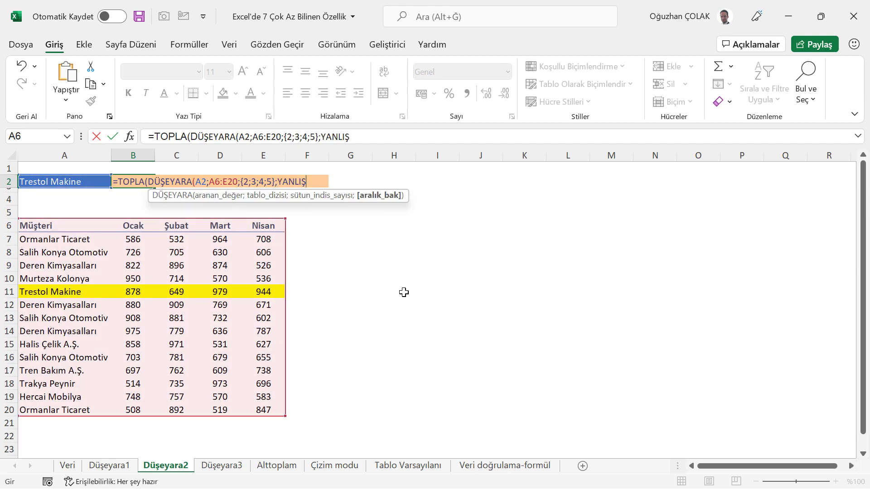
pyautogui.write(')')
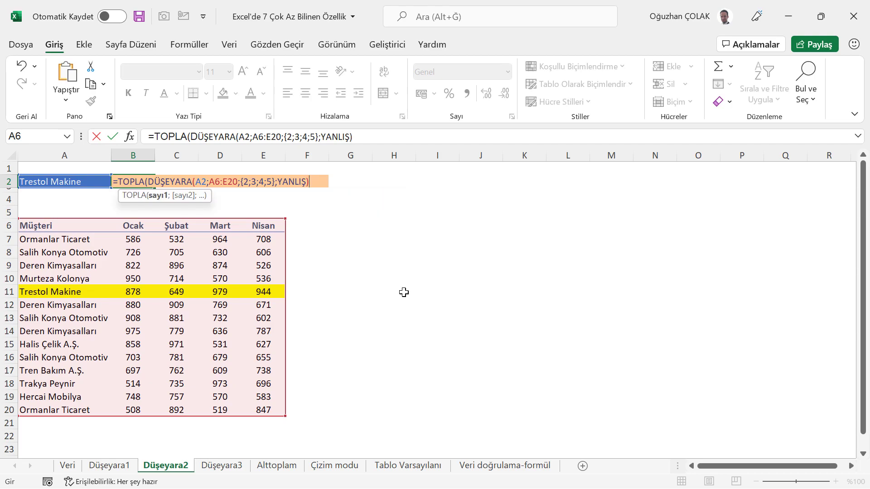
pyautogui.write(')')
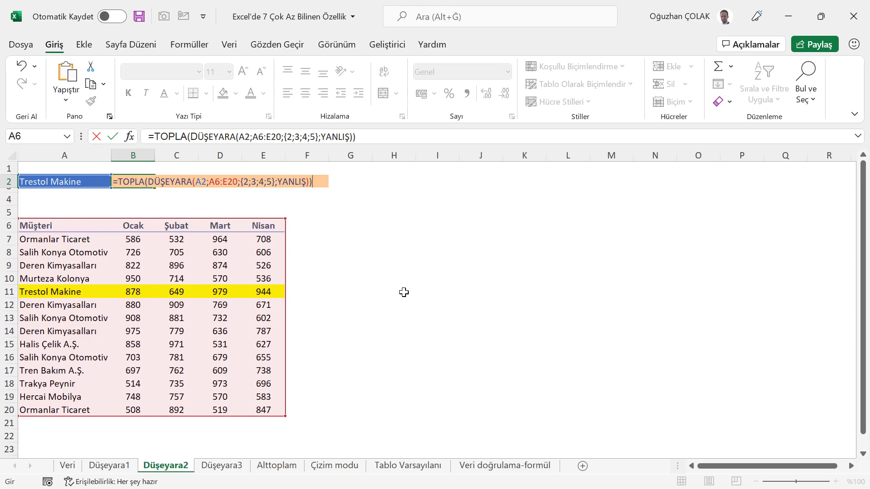
pyautogui.press('Return')
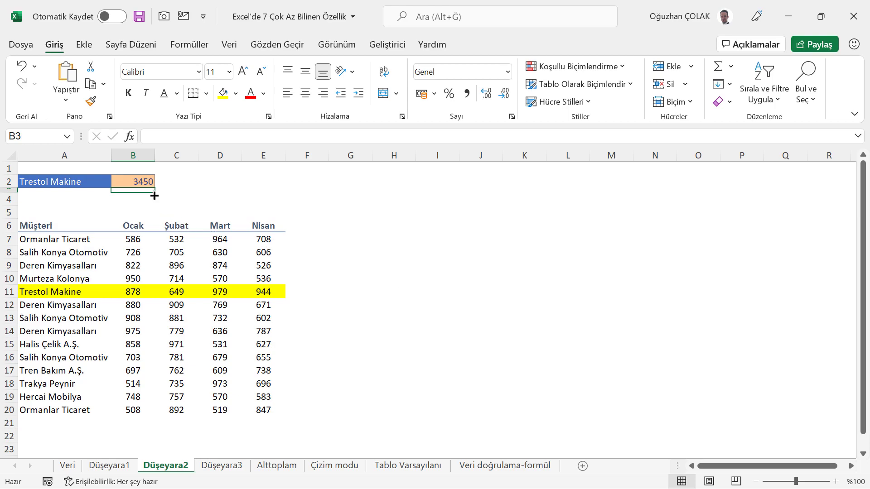
# Select Trestol Makine's values B11:E11 to confirm the status-bar total of 3450.
pyautogui.click(143, 294)
pyautogui.moveTo(201, 291); pyautogui.dragTo(262, 290)
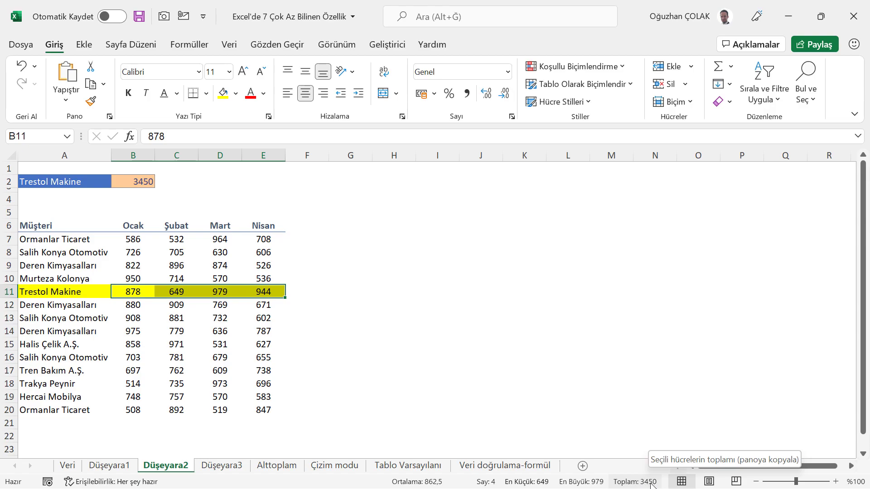
pyautogui.click(144, 293)
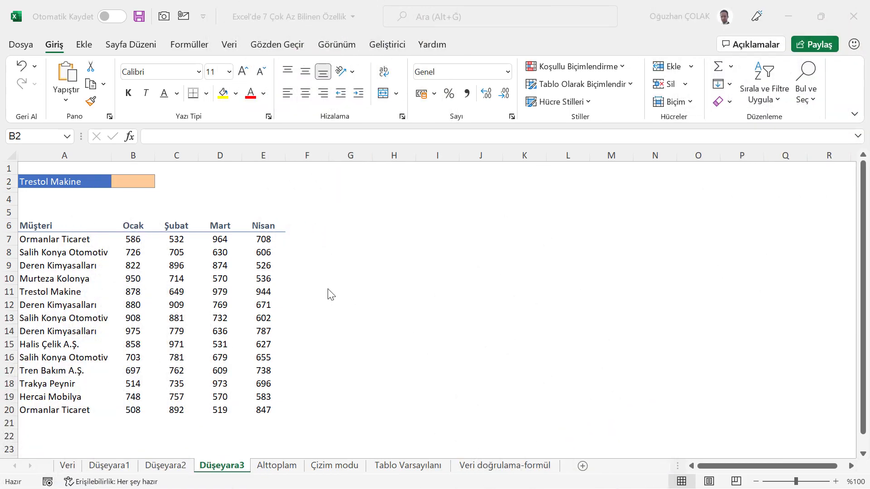
# Enter =DÜŞEYARA(A2;A6:E20;3;0) in B2 on Düşeyara3, which returns #YOK.
pyautogui.click(132, 181)
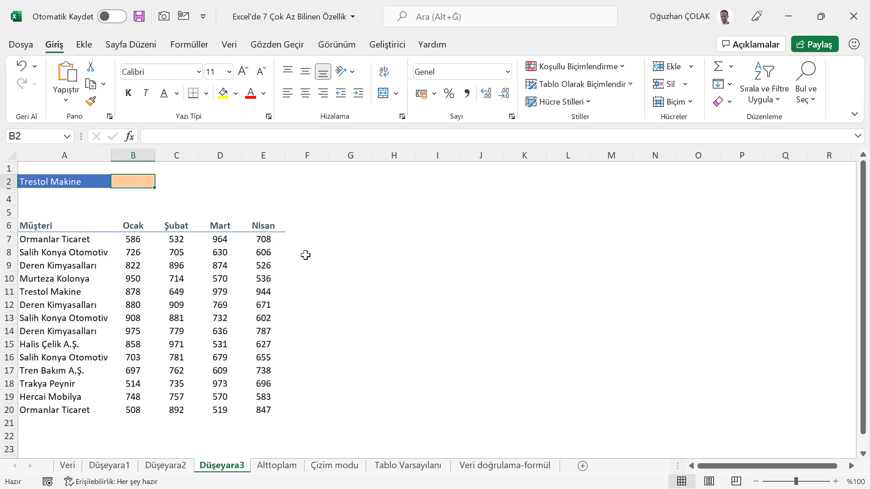
pyautogui.write('=')
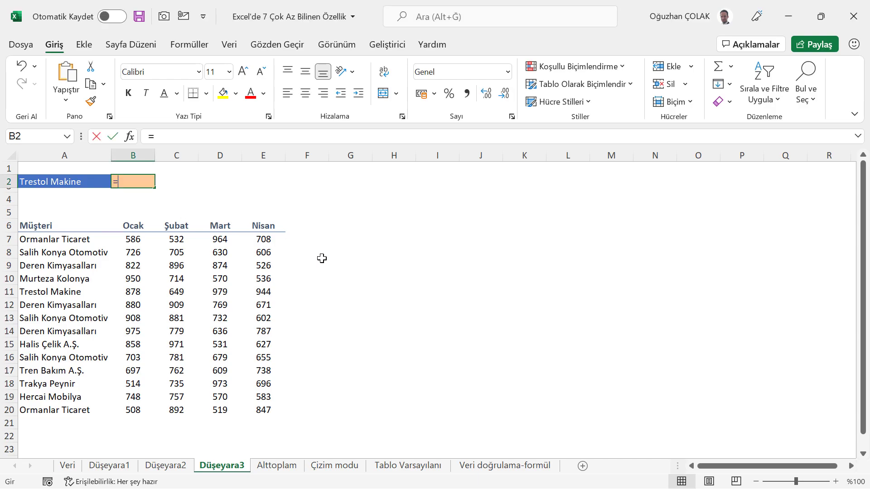
pyautogui.write('düşeyara')
pyautogui.press('Tab')
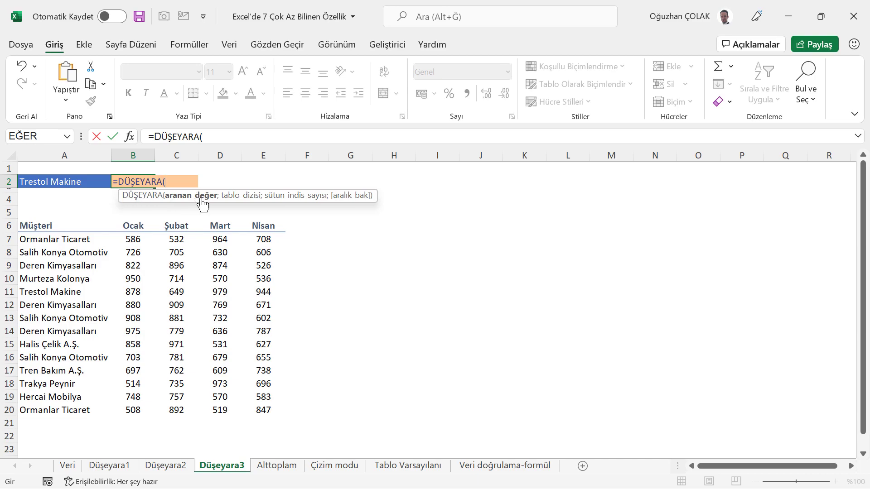
pyautogui.click(53, 183)
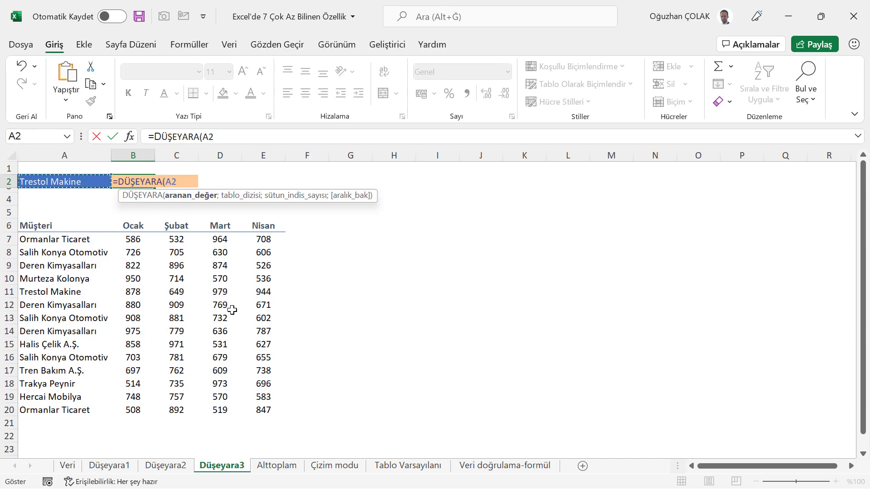
pyautogui.write(';')
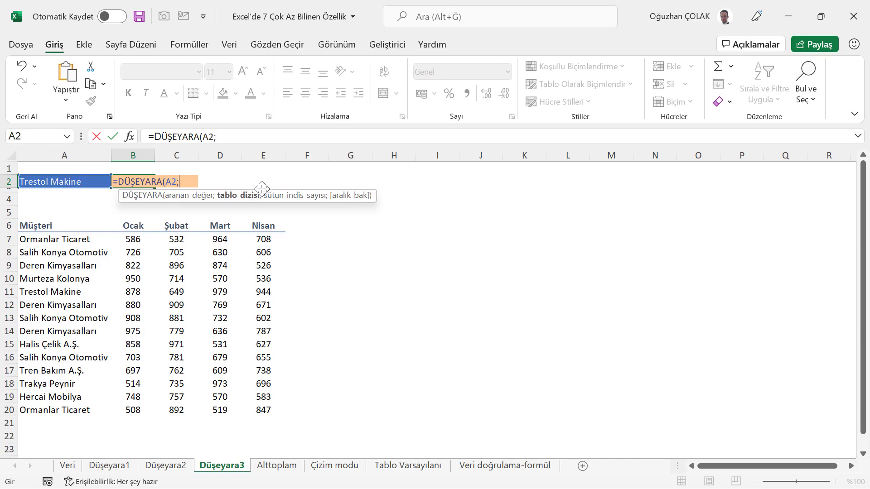
pyautogui.click(63, 227)
pyautogui.moveTo(63, 227); pyautogui.dragTo(262, 409)
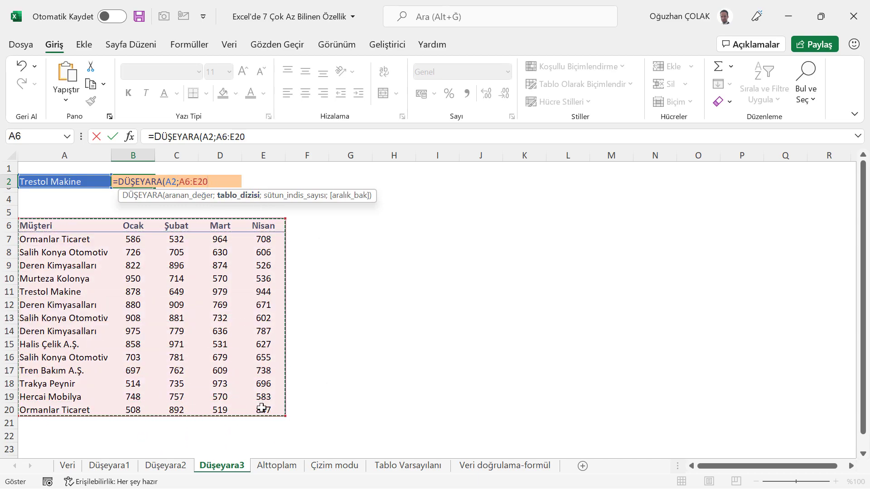
pyautogui.write(';')
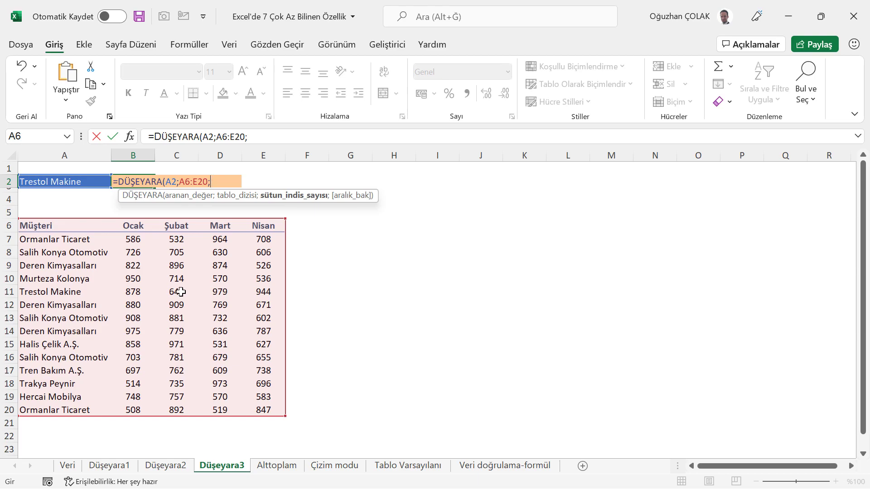
pyautogui.write('3')
pyautogui.write(';')
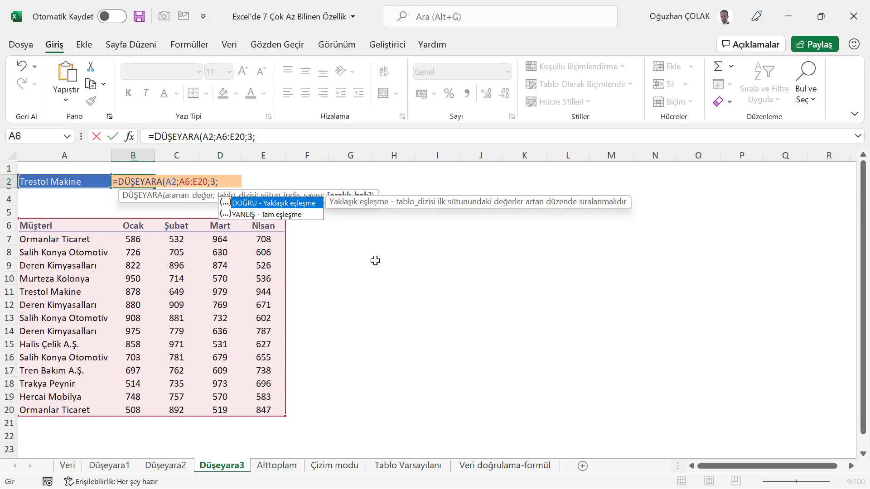
pyautogui.write('0')
pyautogui.write(')')
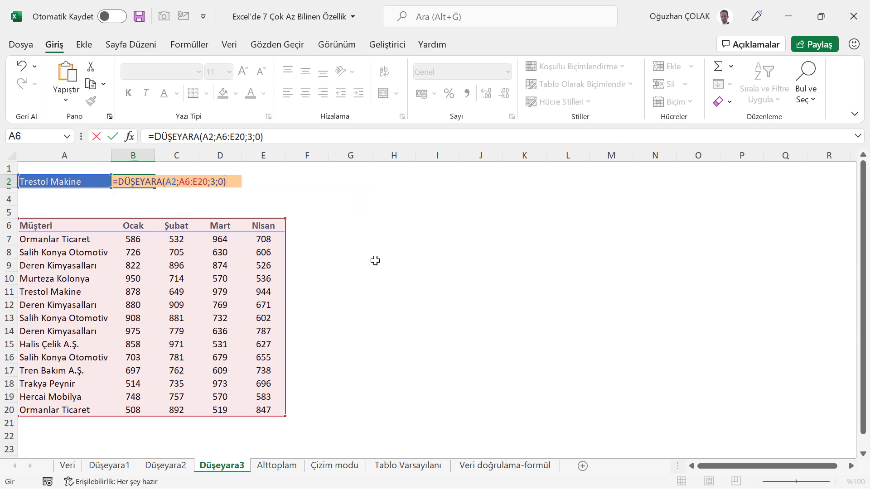
pyautogui.press('Return')
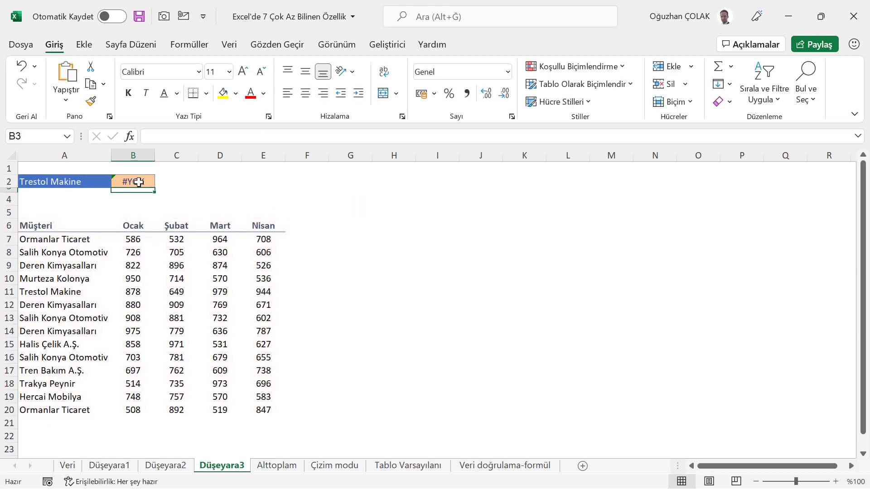
# Remove the trailing space from Trestol Makine in A2 (B2 shows 649), then restore it.
pyautogui.click(139, 182)
pyautogui.click(74, 182)
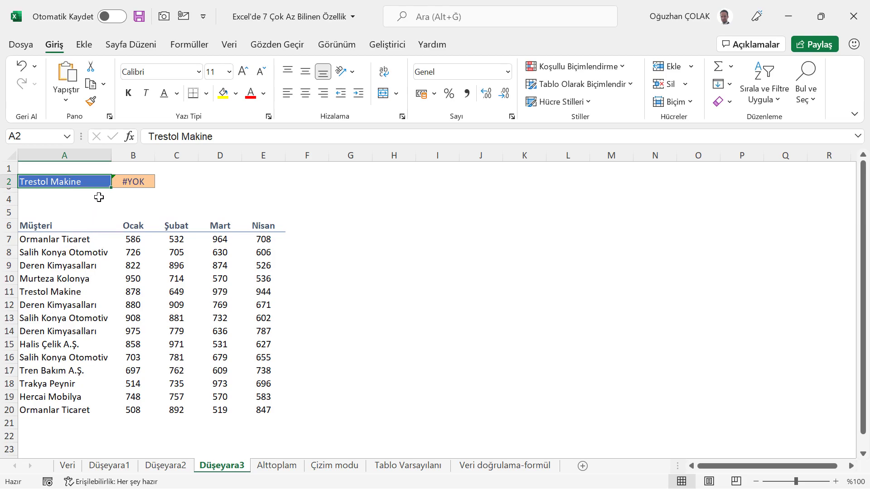
pyautogui.doubleClick(94, 183)
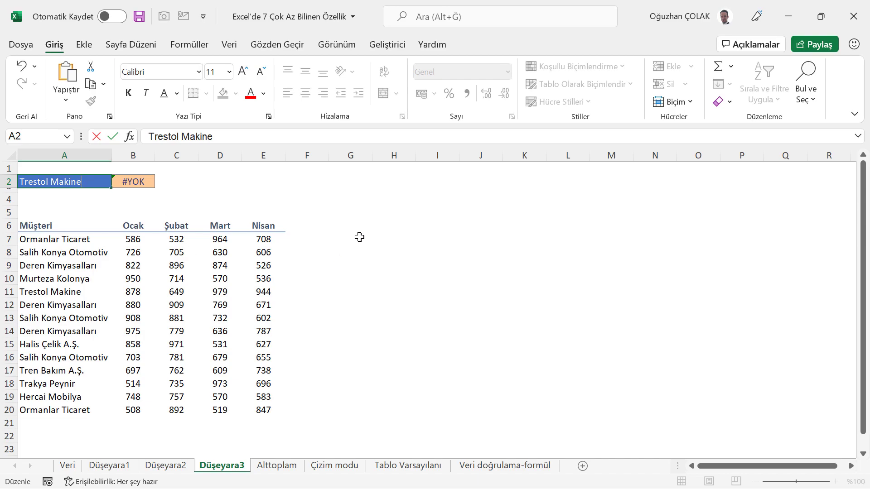
pyautogui.press('Return')
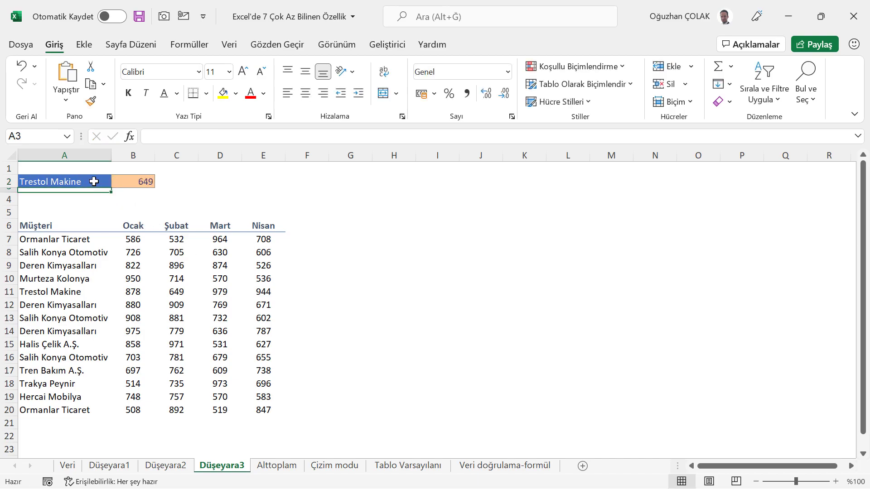
pyautogui.doubleClick(93, 181)
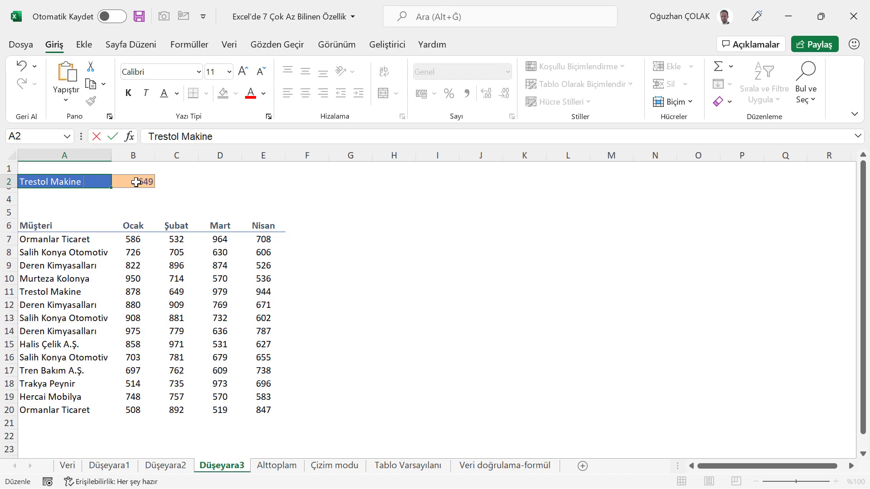
pyautogui.press('Return')
# Change B2 to =DÜŞEYARA(KIRP(A2);A6:E20;3;0) so it returns 649.
pyautogui.click(132, 181)
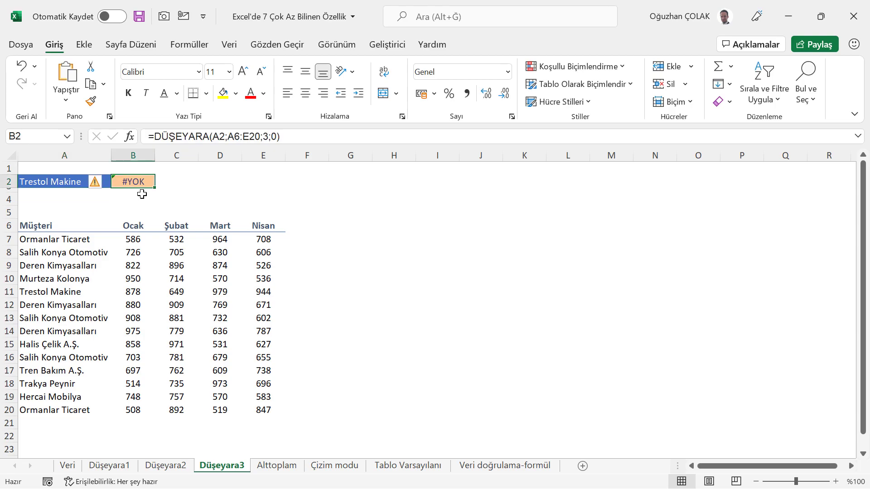
pyautogui.click(217, 137)
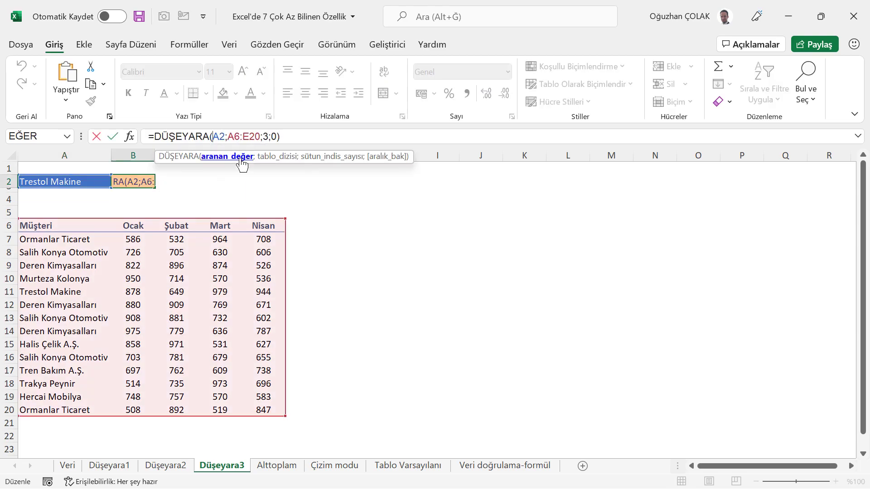
pyautogui.write('kı')
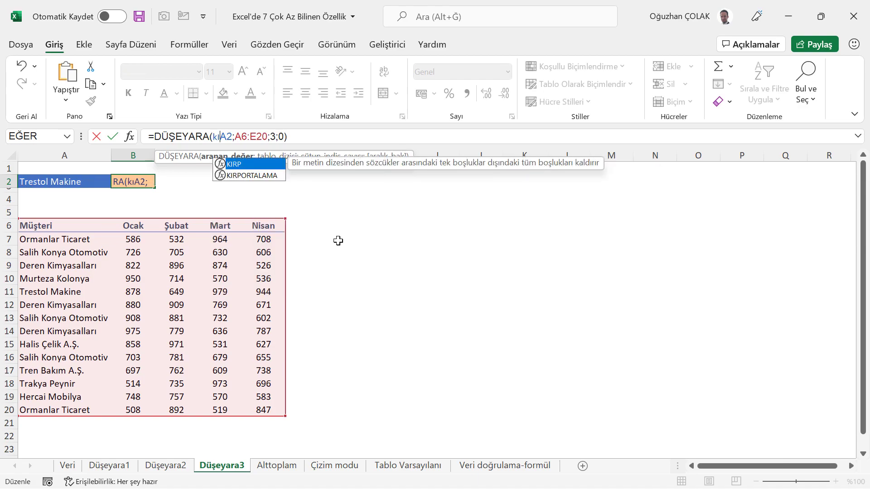
pyautogui.write('rp')
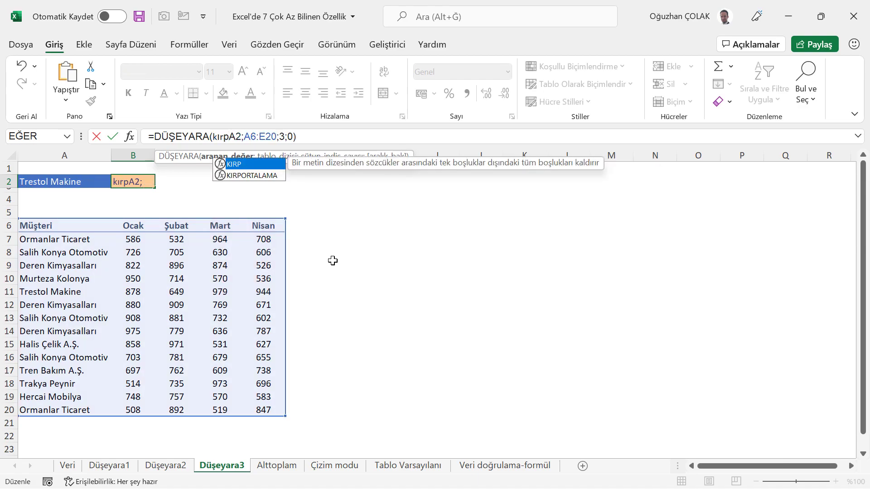
pyautogui.press('Tab')
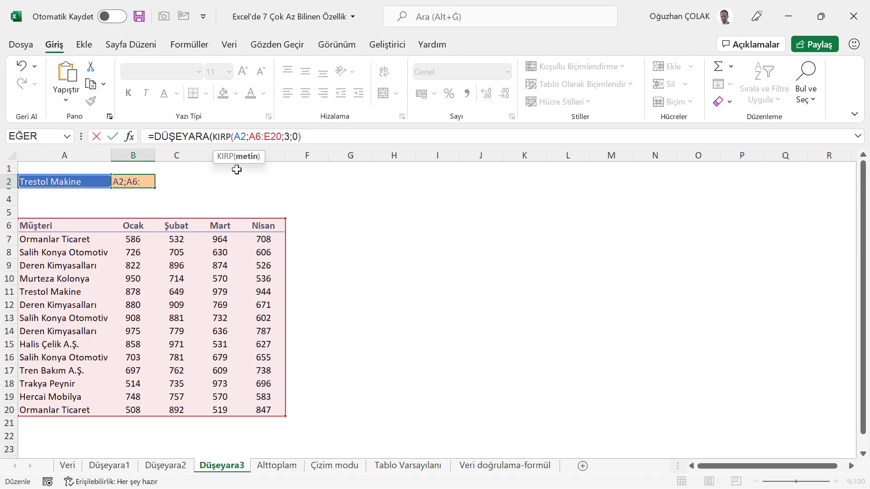
pyautogui.click(245, 136)
pyautogui.write(')')
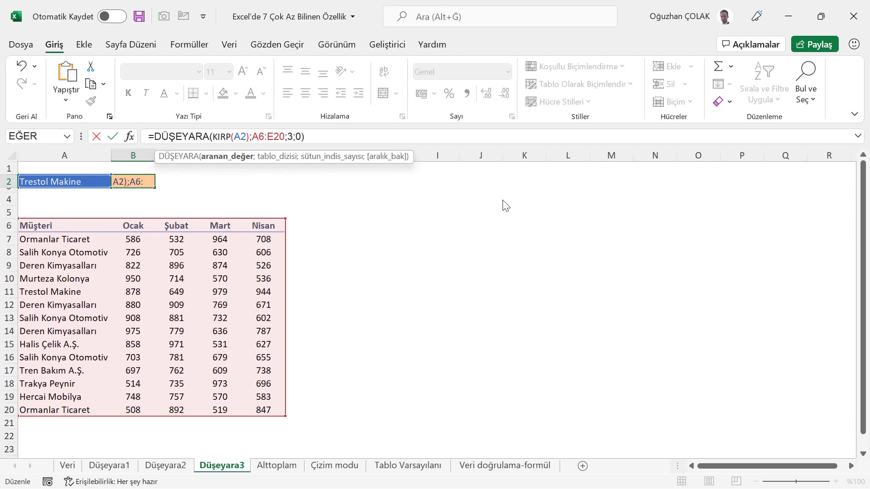
pyautogui.press('Return')
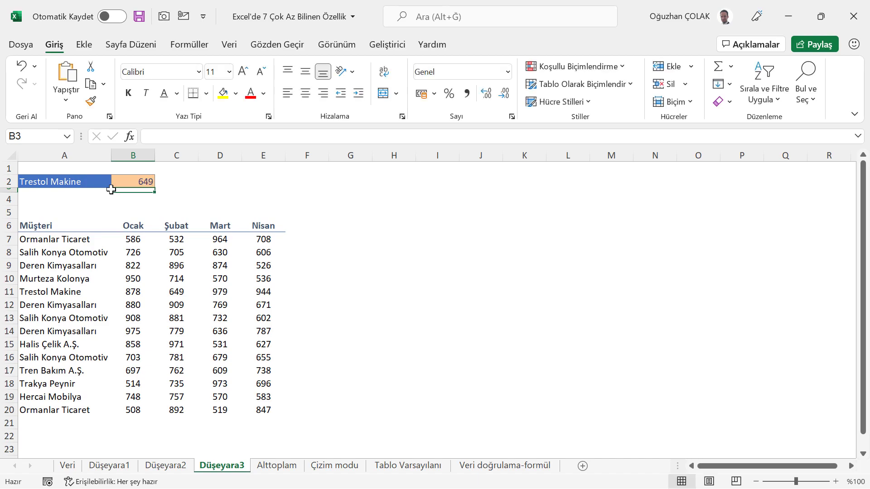
pyautogui.click(127, 183)
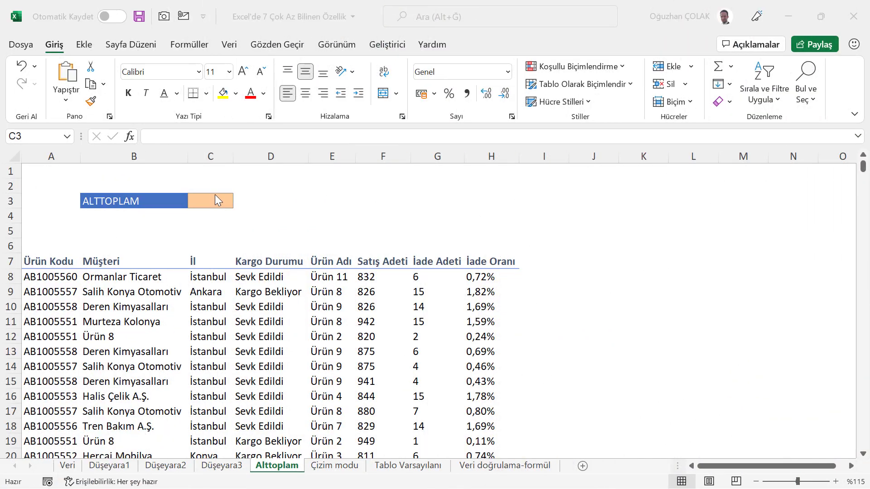
# Enter =ALTTOPLAM(1;F8:F106) in C3 to average the Satış Adeti column, giving 894,717.
pyautogui.click(216, 200)
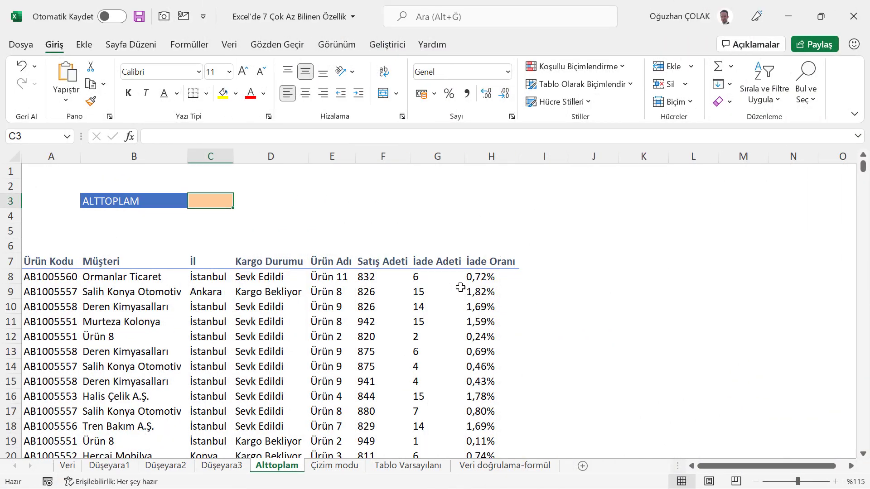
pyautogui.write('=altt')
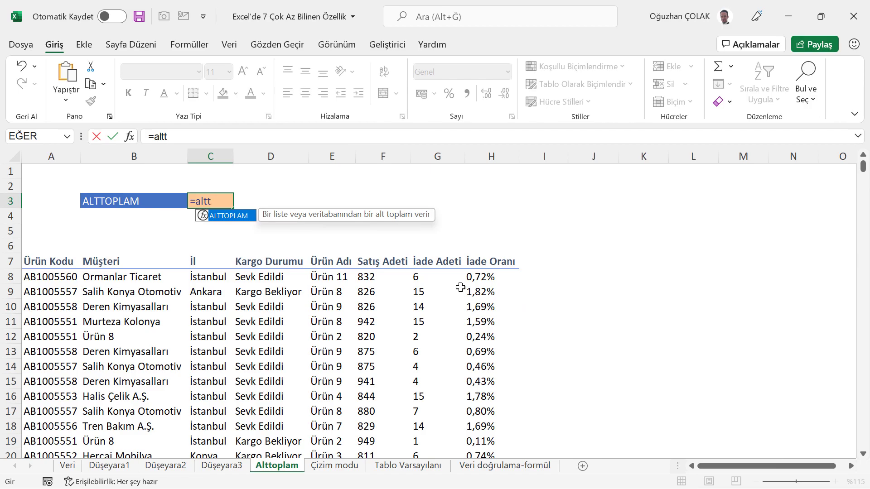
pyautogui.press('Tab')
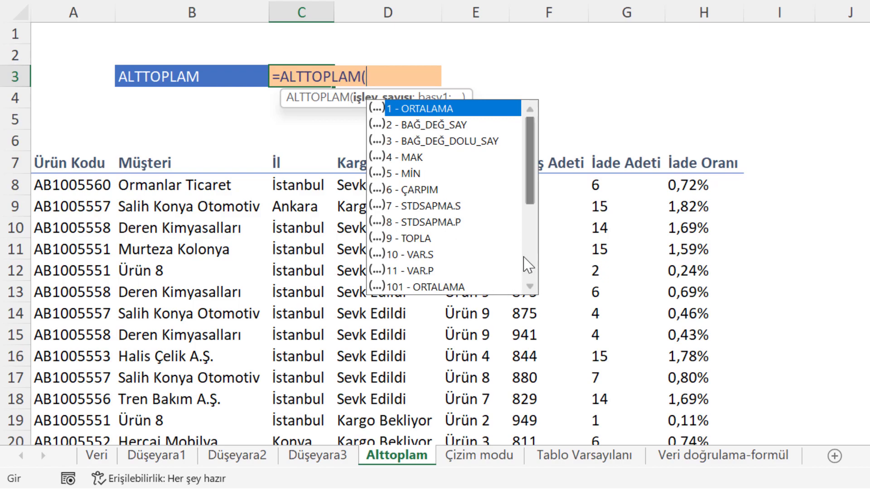
pyautogui.doubleClick(461, 111)
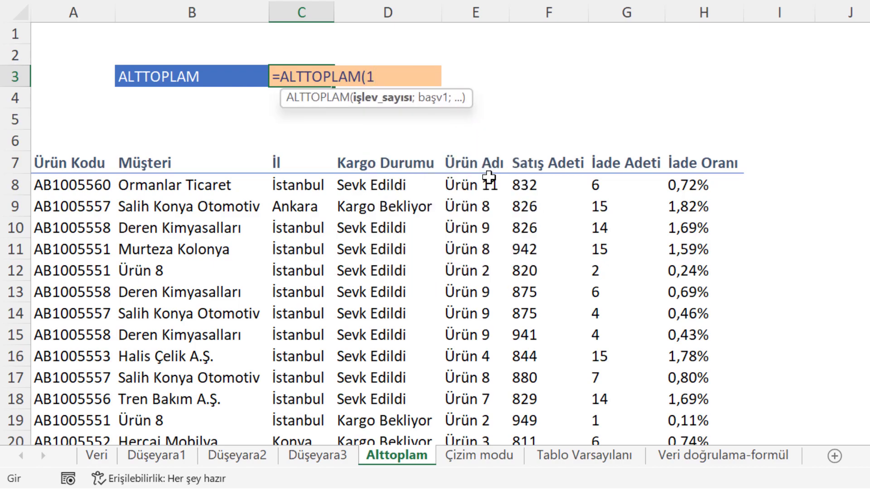
pyautogui.write(';')
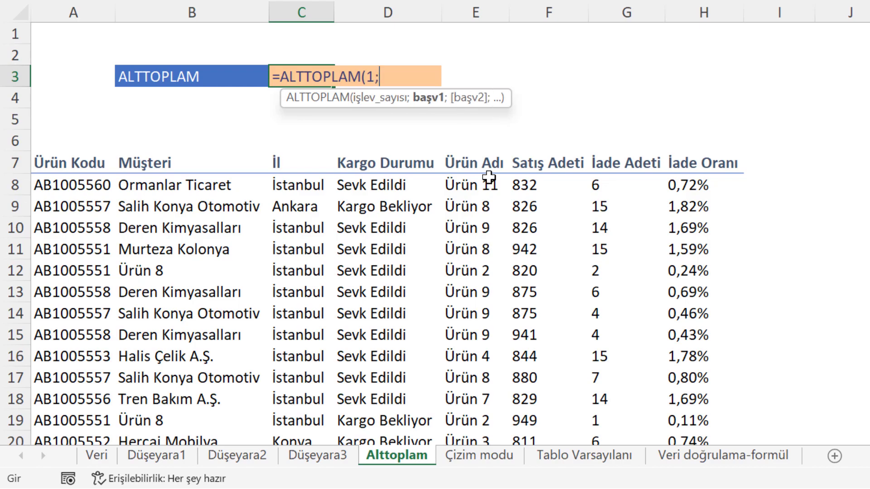
pyautogui.click(533, 184)
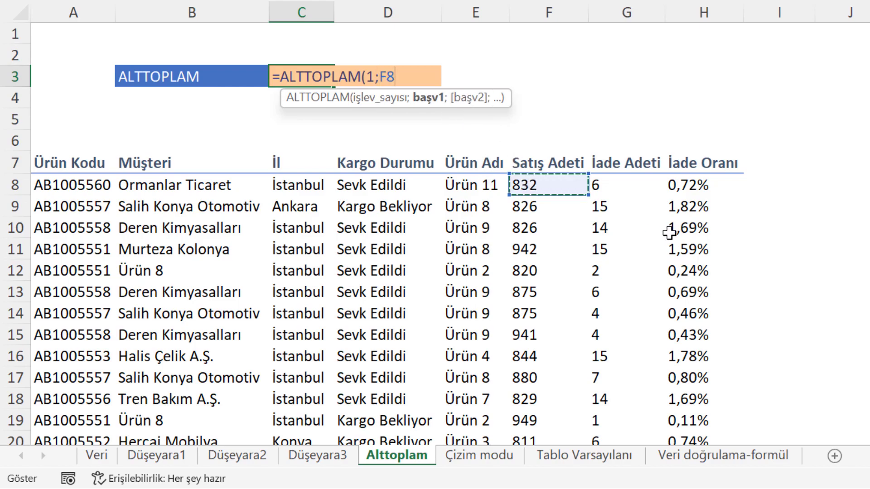
pyautogui.hotkey('ctrl', 'shift', 'Down')
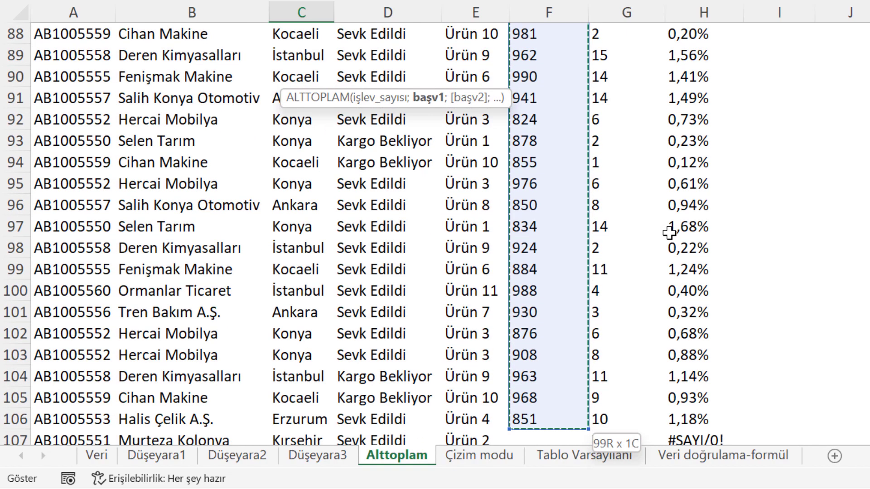
pyautogui.scroll(20, 669, 234)
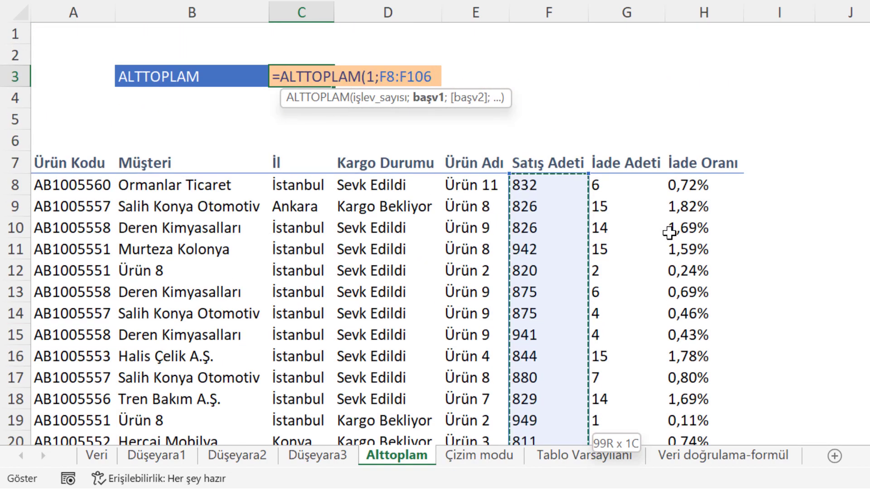
pyautogui.write(')')
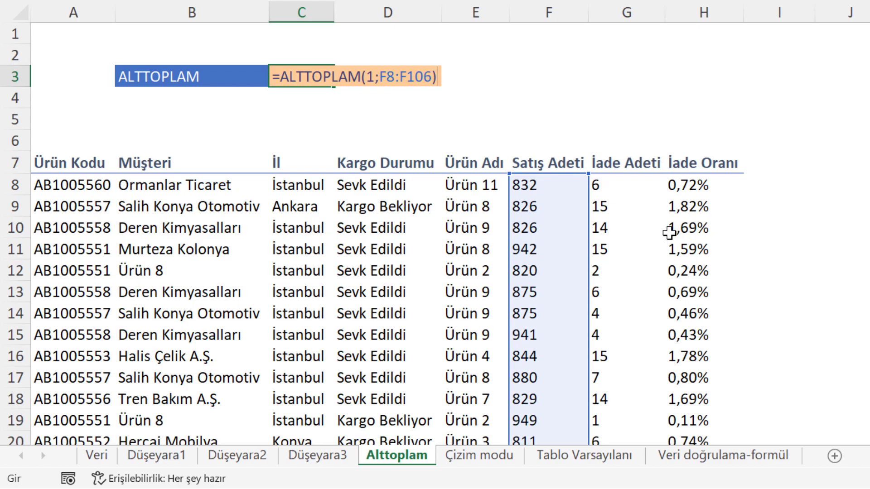
pyautogui.press('Return')
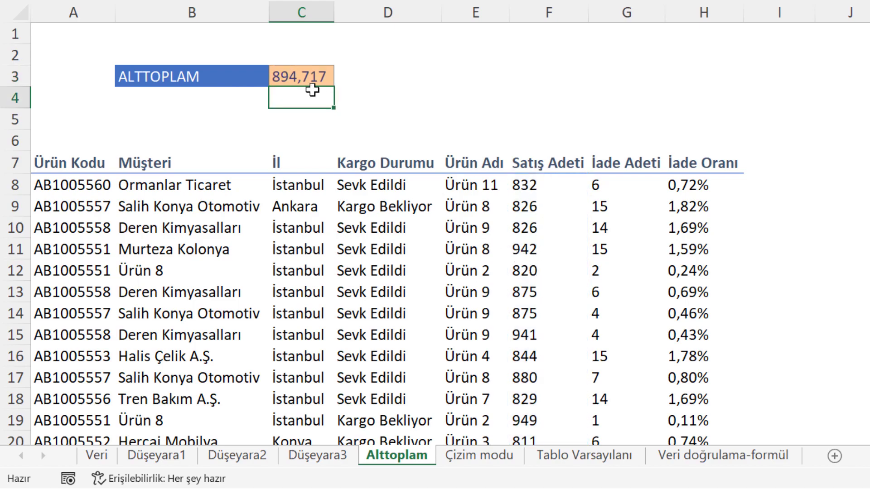
# Add header filters and filter Müšteri to Cihan Makine only, making C3 read 882,4.
pyautogui.click(249, 158)
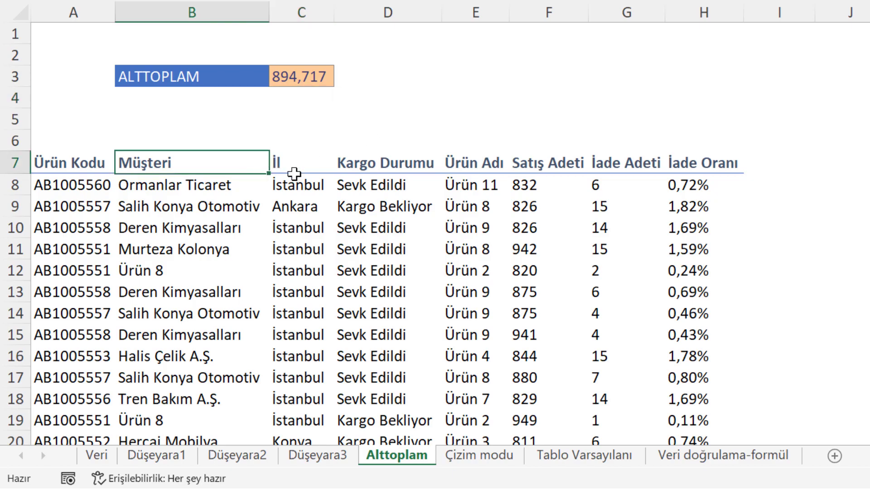
pyautogui.hotkey('ctrl', 'shift', 'l')
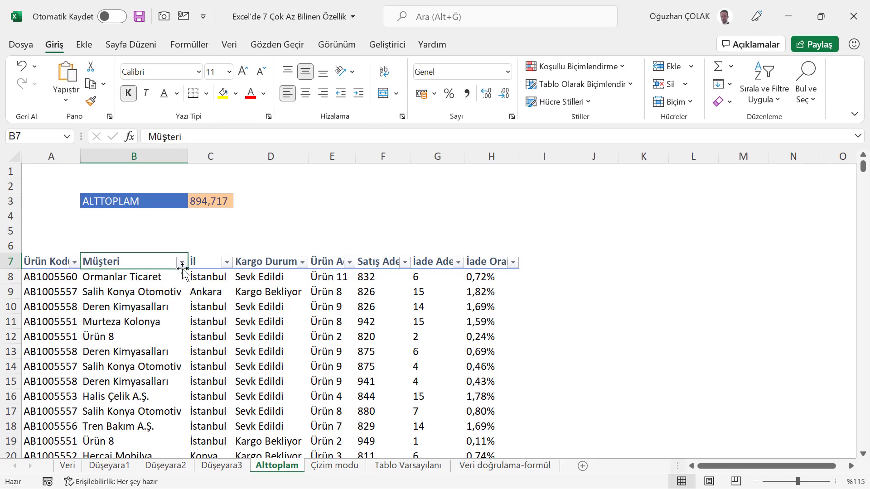
pyautogui.click(181, 262)
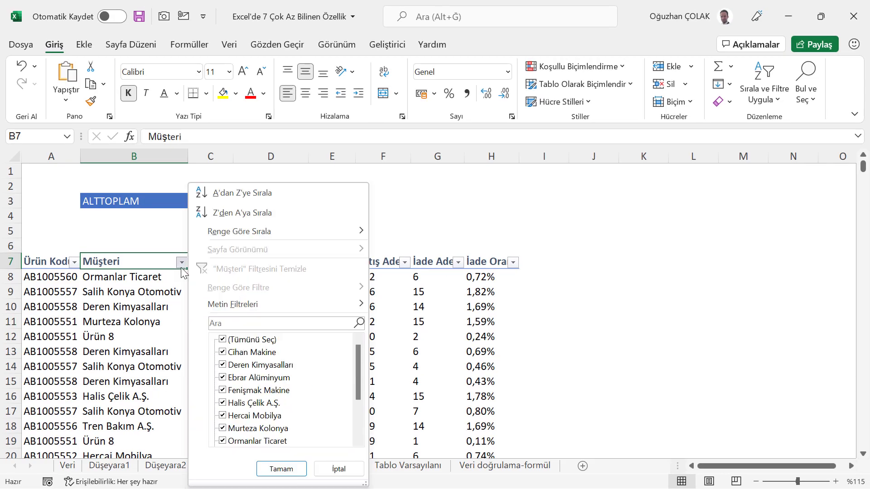
pyautogui.click(219, 340)
pyautogui.click(235, 351)
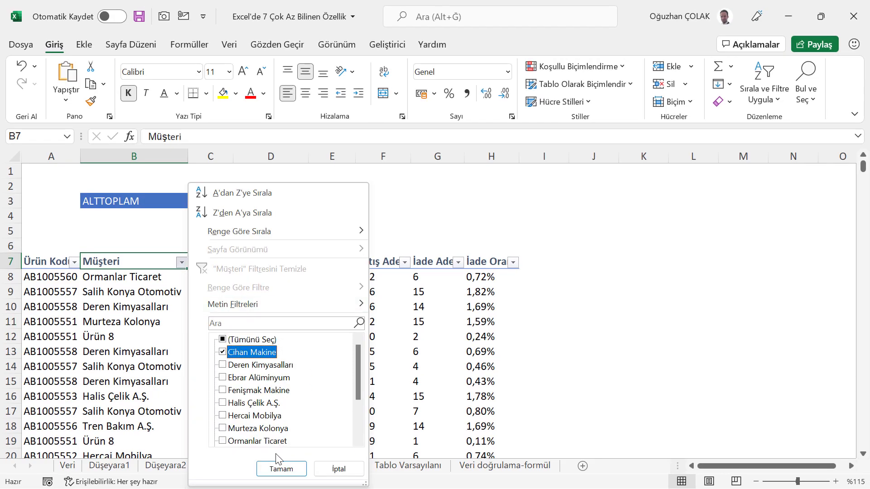
pyautogui.click(281, 469)
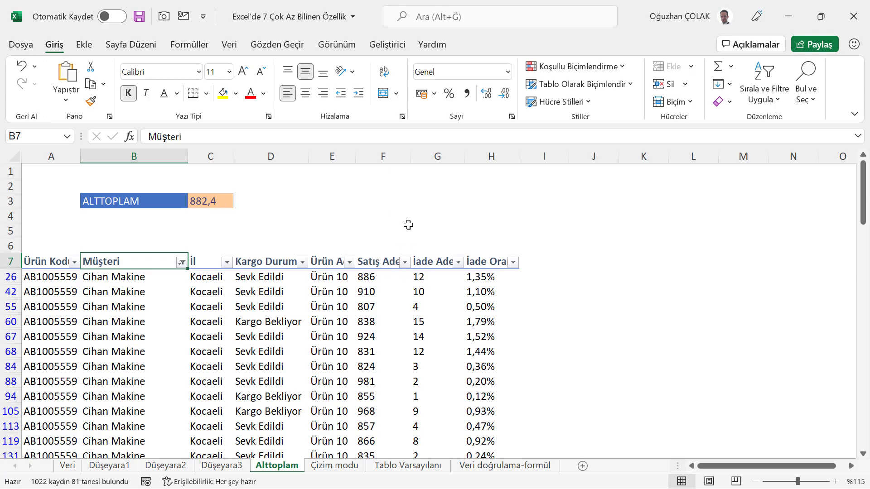
# Autofit column F and clear the Müşteri filter so C3 returns to 894,717.
pyautogui.doubleClick(411, 154)
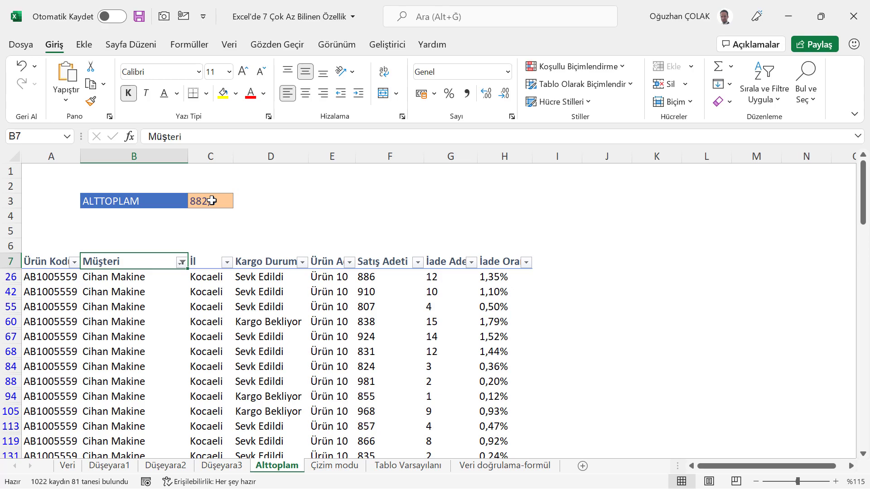
pyautogui.click(181, 262)
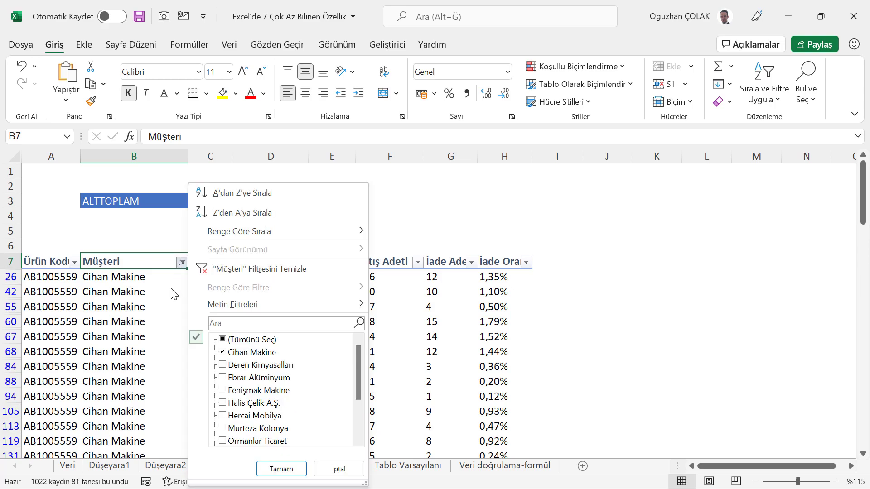
pyautogui.click(222, 340)
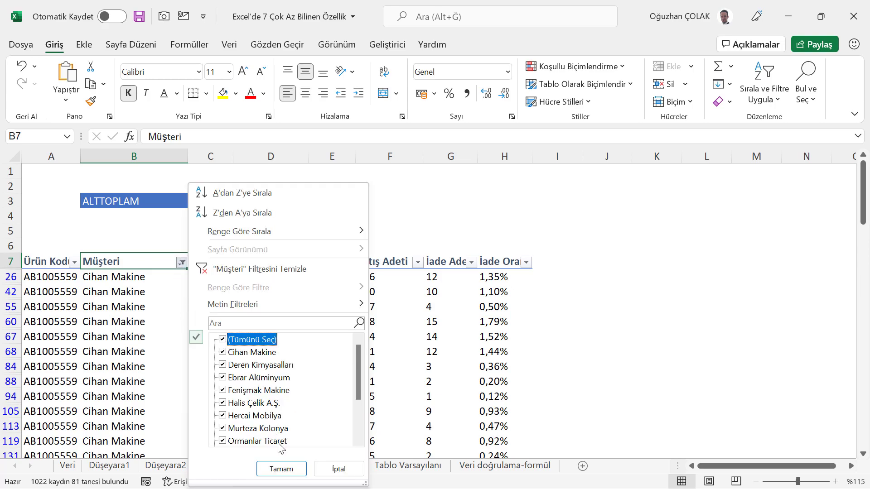
pyautogui.click(281, 469)
pyautogui.click(250, 264)
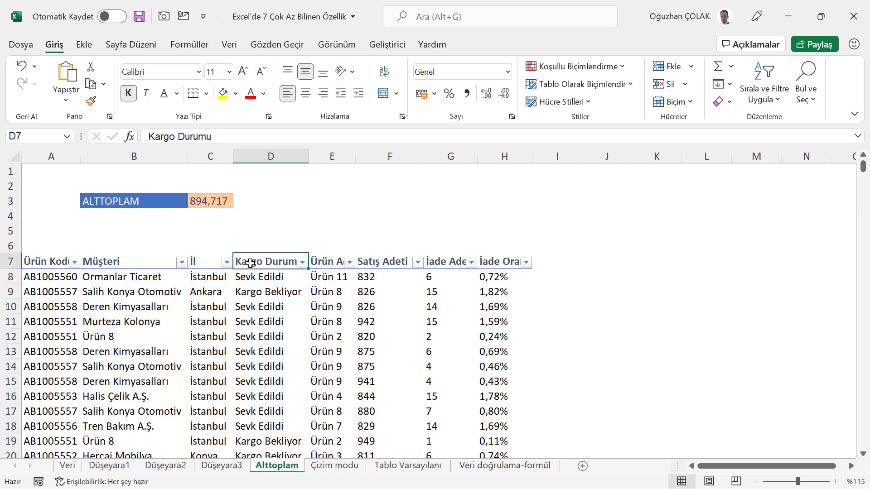
# Convert the Alttoplam data range into a table with Ctrl+L.
pyautogui.hotkey('ctrl', 'l')
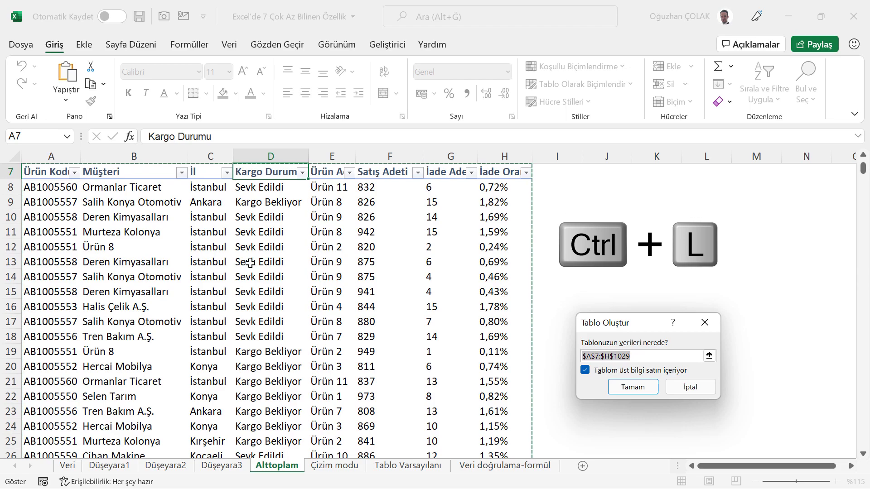
pyautogui.scroll(2, 281, 262)
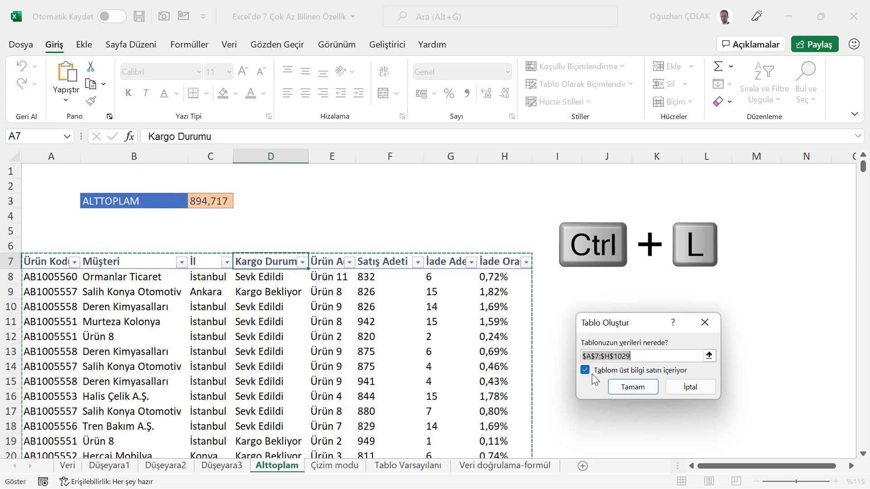
pyautogui.click(629, 392)
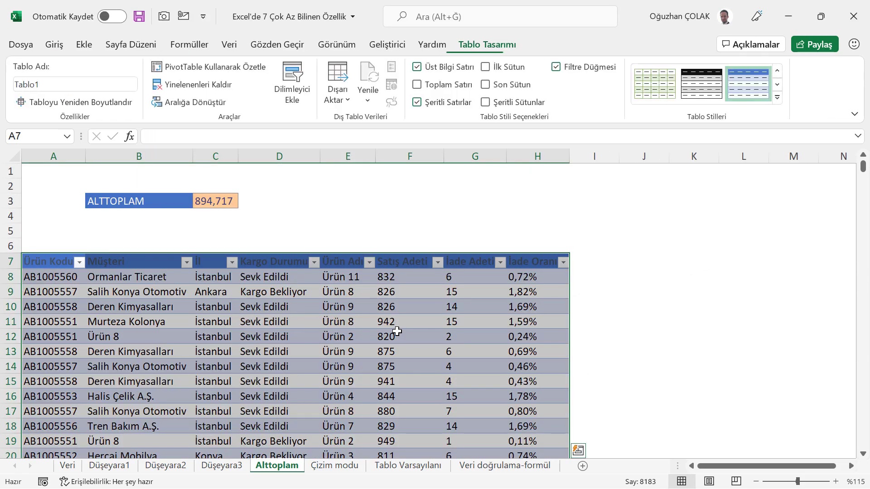
pyautogui.click(265, 303)
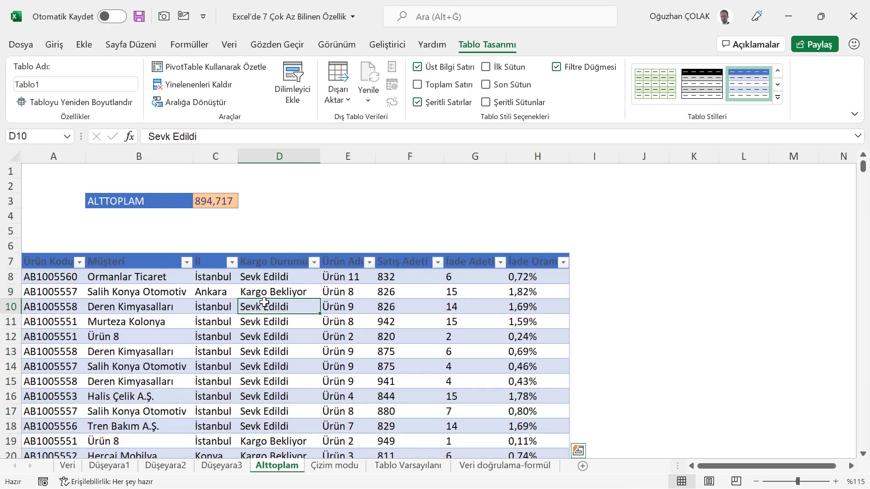
# Insert a Müşteri slicer for the new table.
pyautogui.click(291, 95)
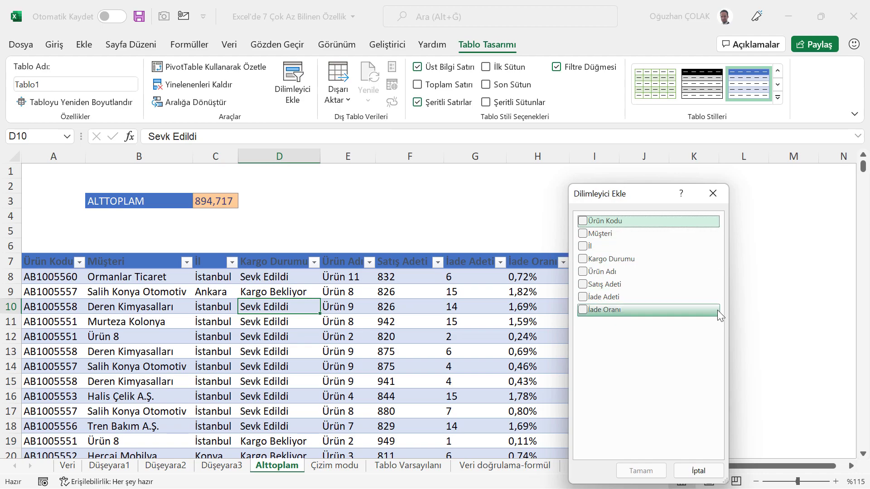
pyautogui.click(583, 234)
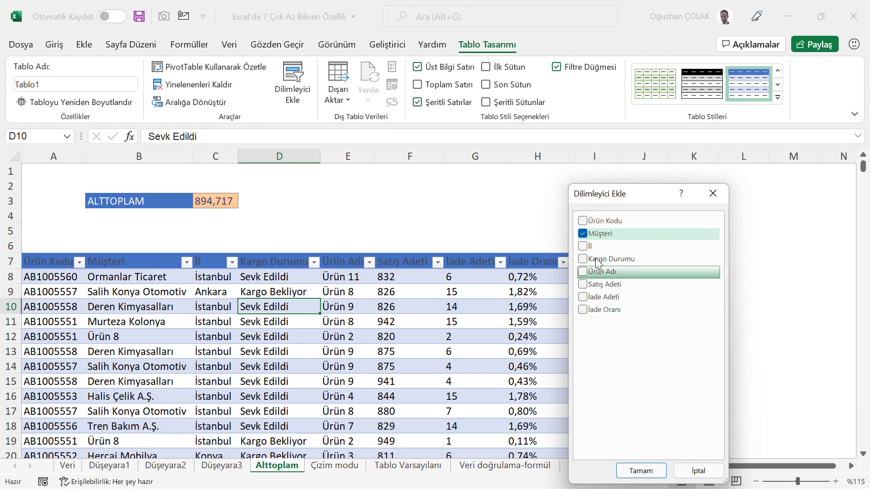
pyautogui.click(641, 470)
# Move the slicer beside the table and filter Cihan Makine through Hercai Mobilya, ending on Fenişmak Makine.
pyautogui.moveTo(402, 217); pyautogui.dragTo(618, 252)
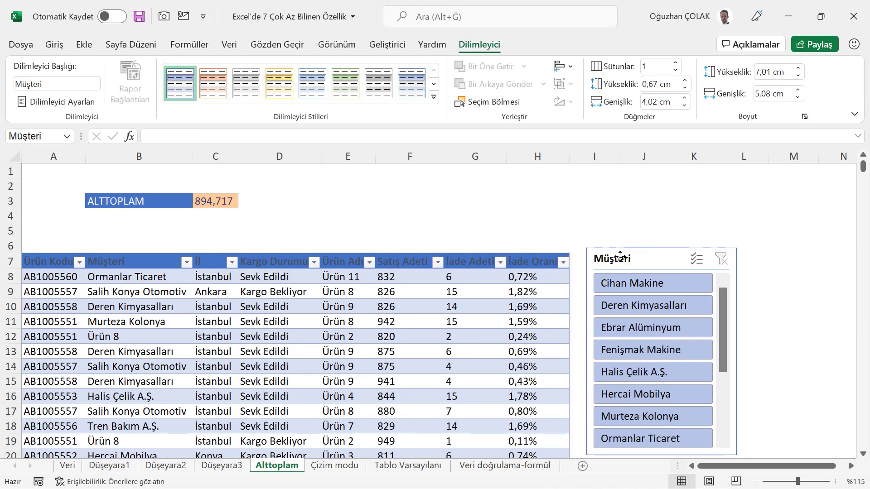
pyautogui.click(654, 279)
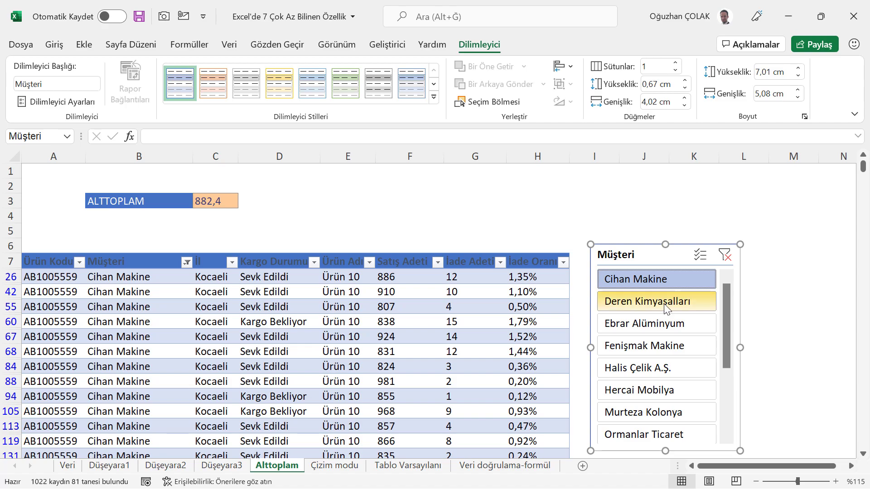
pyautogui.click(639, 301)
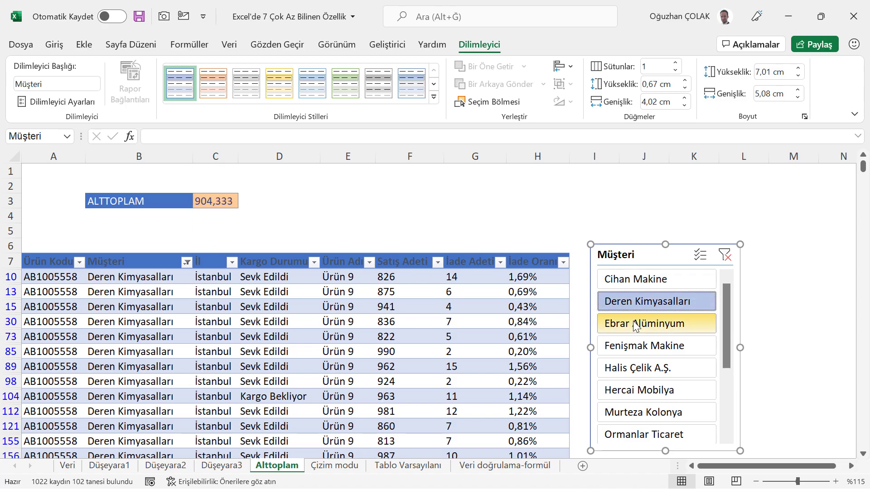
pyautogui.click(639, 324)
pyautogui.click(641, 347)
pyautogui.click(643, 368)
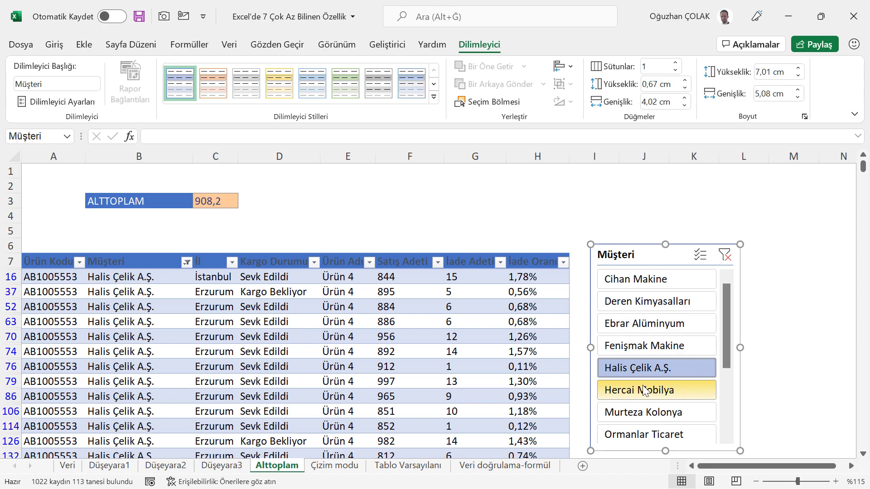
pyautogui.click(645, 391)
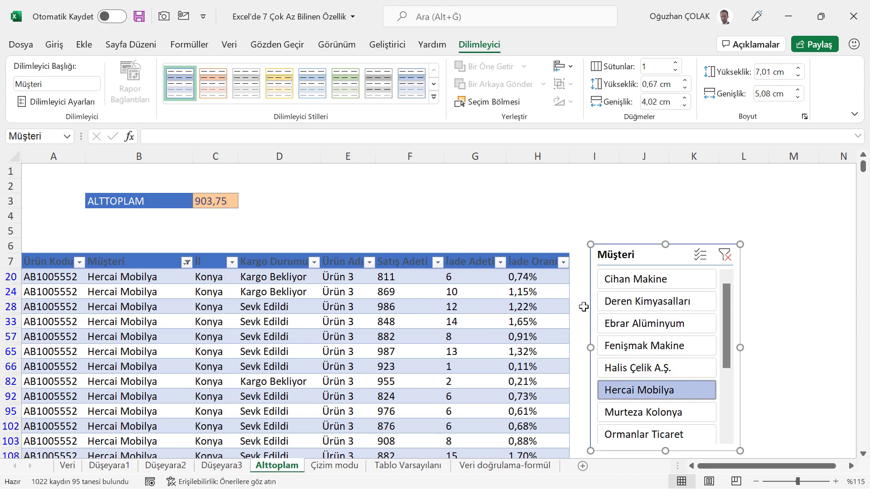
pyautogui.click(647, 345)
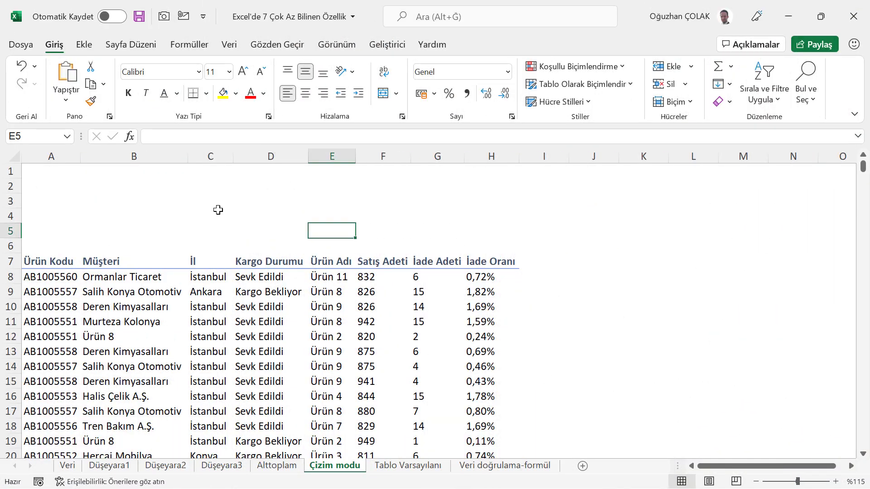
# Lock drawing mode for the rounded rectangle shape.
pyautogui.click(87, 48)
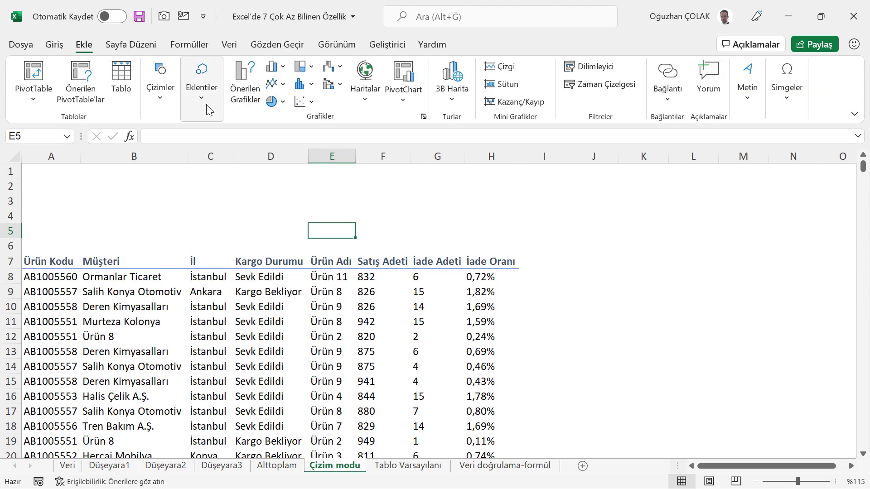
pyautogui.click(158, 99)
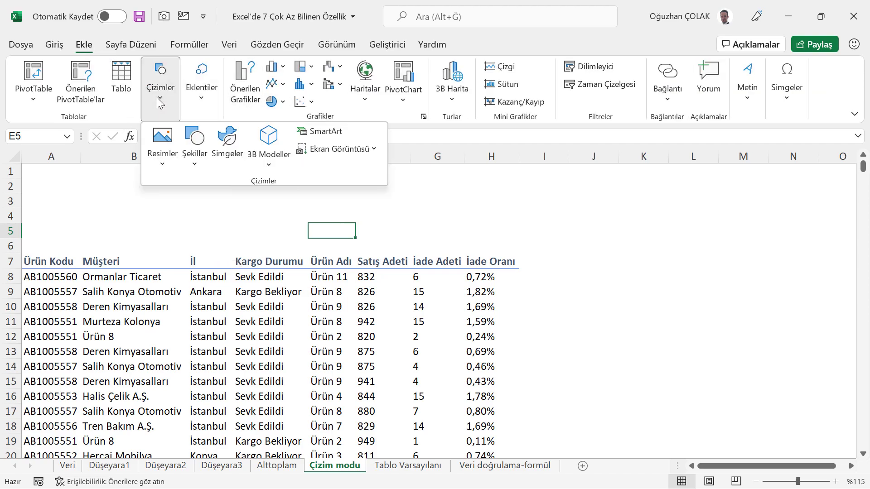
pyautogui.click(195, 156)
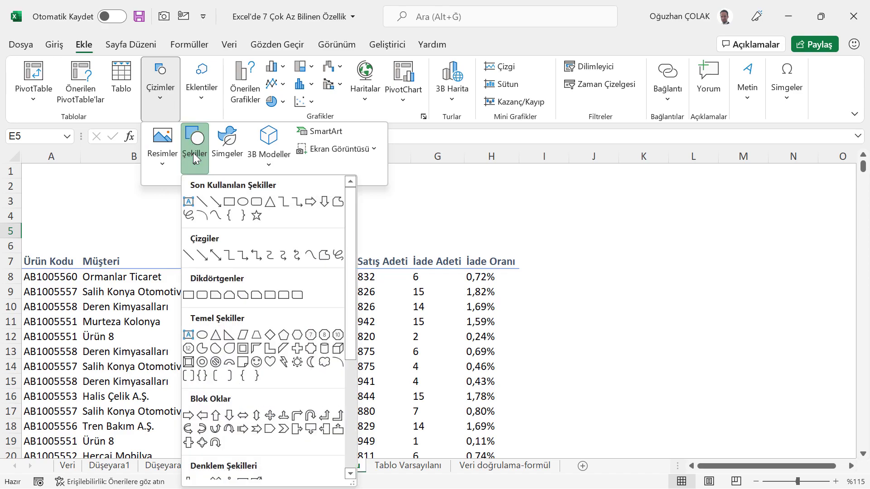
pyautogui.rightClick(257, 205)
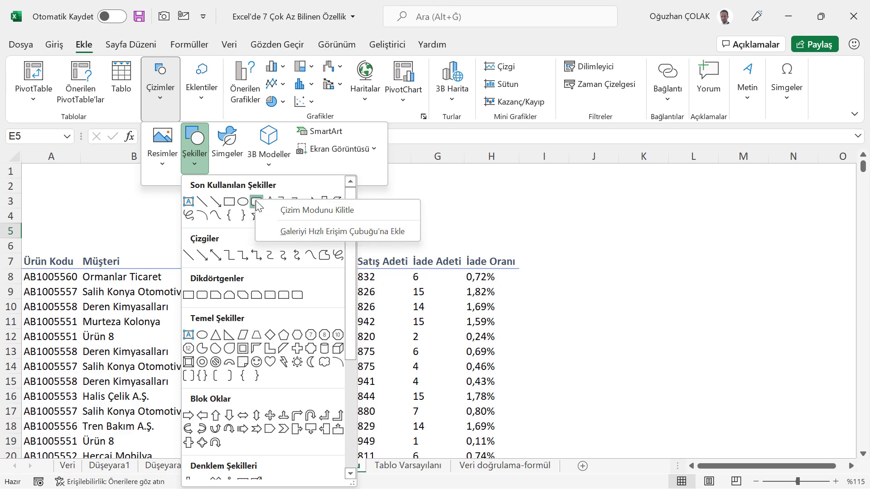
pyautogui.click(300, 211)
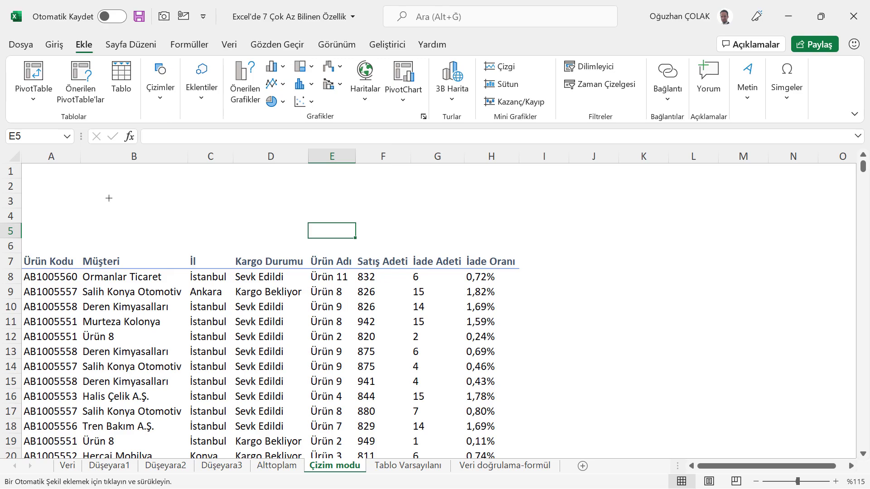
# Draw five rounded rectangles around columns B, D, G and right of the data.
pyautogui.moveTo(128, 188); pyautogui.dragTo(144, 217)
pyautogui.moveTo(242, 183); pyautogui.dragTo(317, 227)
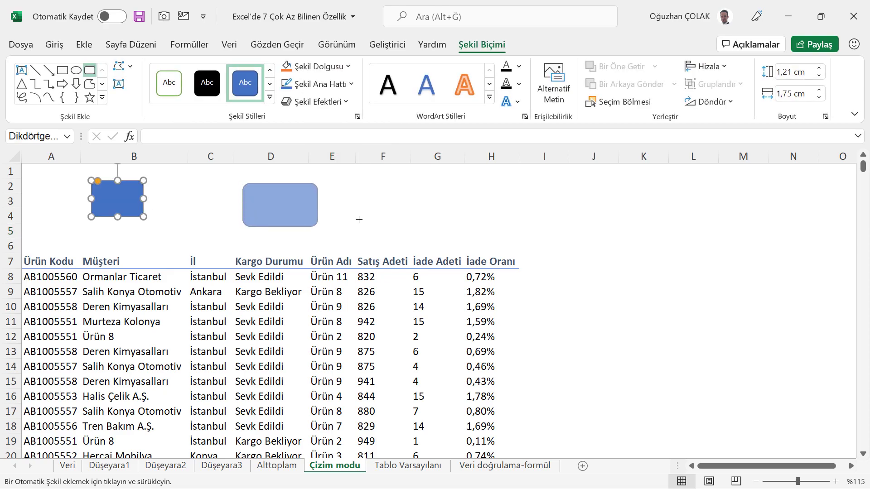
pyautogui.moveTo(404, 209); pyautogui.dragTo(443, 233)
pyautogui.moveTo(604, 257); pyautogui.dragTo(680, 344)
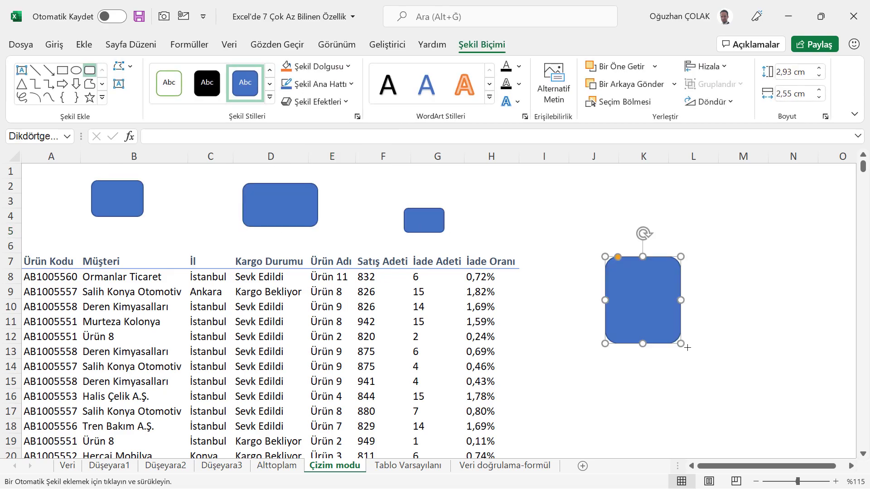
pyautogui.moveTo(722, 269); pyautogui.dragTo(798, 328)
pyautogui.press('Escape')
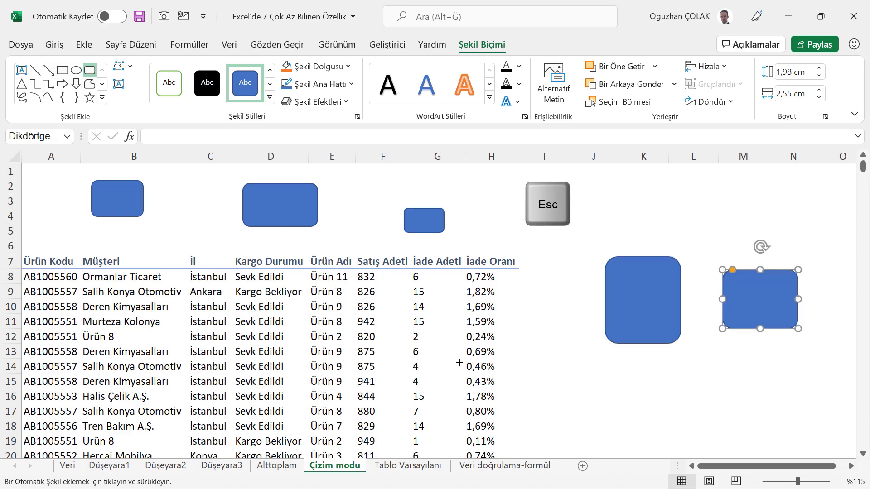
pyautogui.press('Escape')
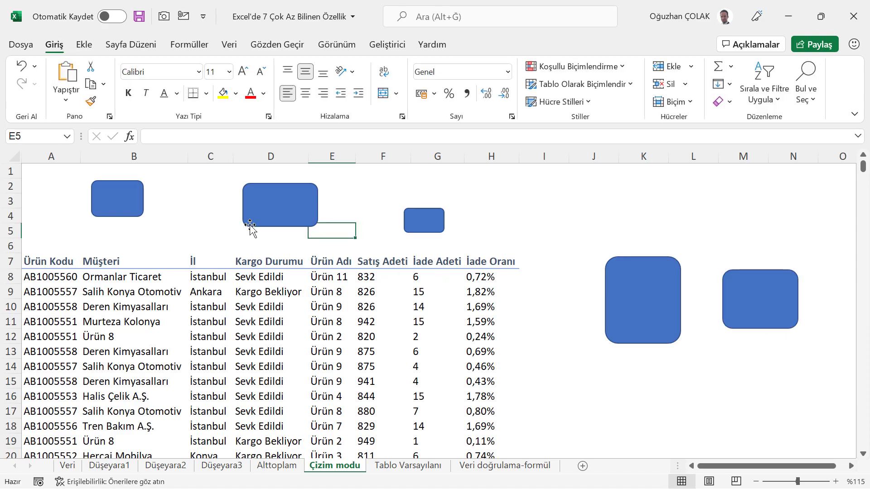
pyautogui.click(190, 211)
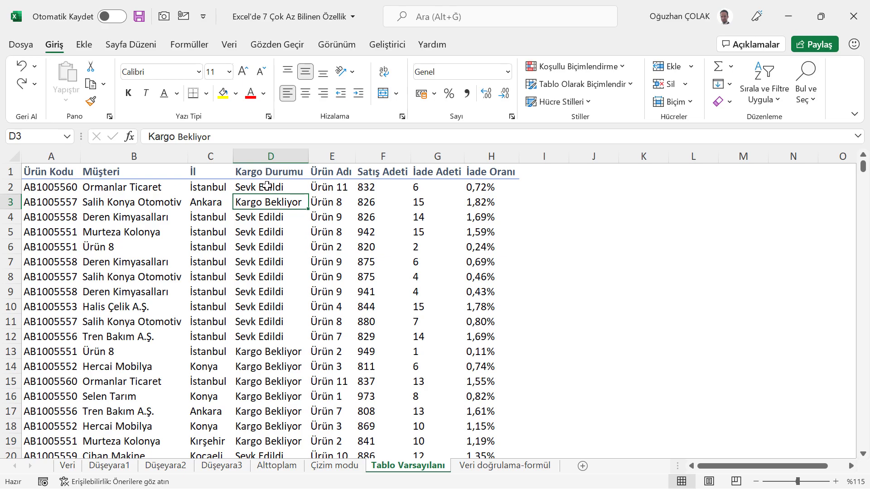
# Copy the A–H data block and paste a duplicate starting at J1.
pyautogui.click(267, 185)
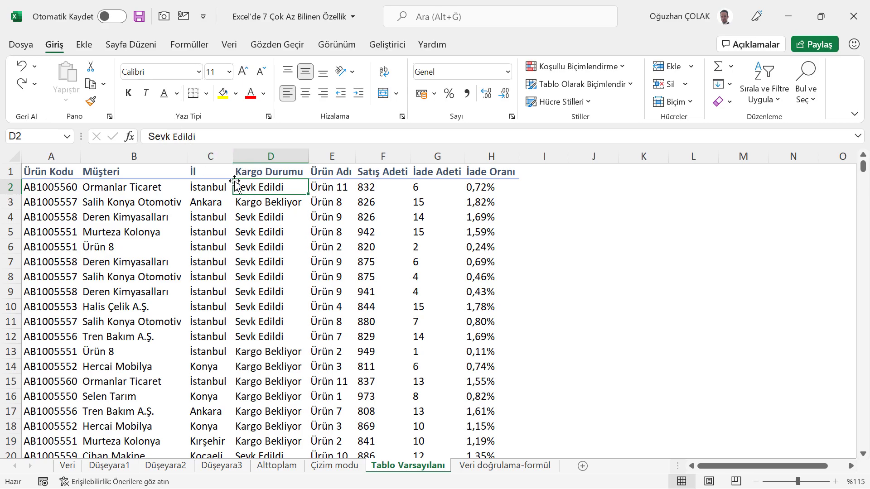
pyautogui.click(51, 171)
pyautogui.hotkey('ctrl', 'shift', 'Down')
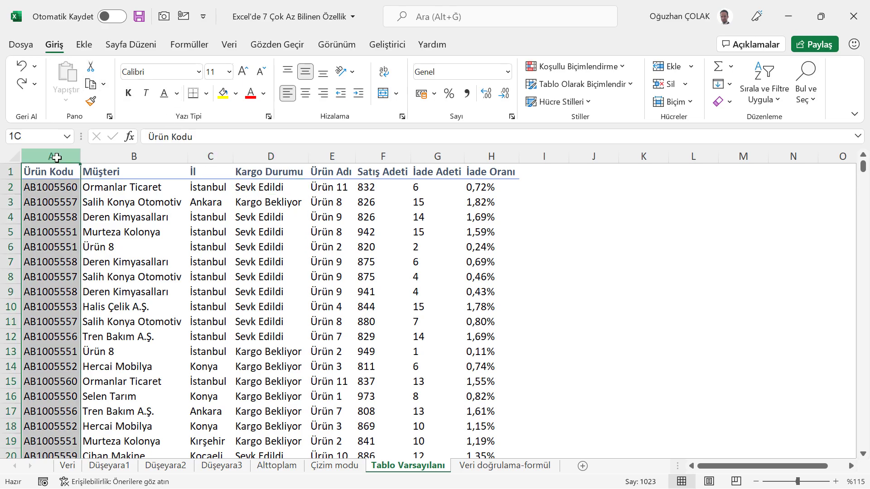
pyautogui.hotkey('ctrl', 'shift', 'Right')
pyautogui.hotkey('ctrl', 'c')
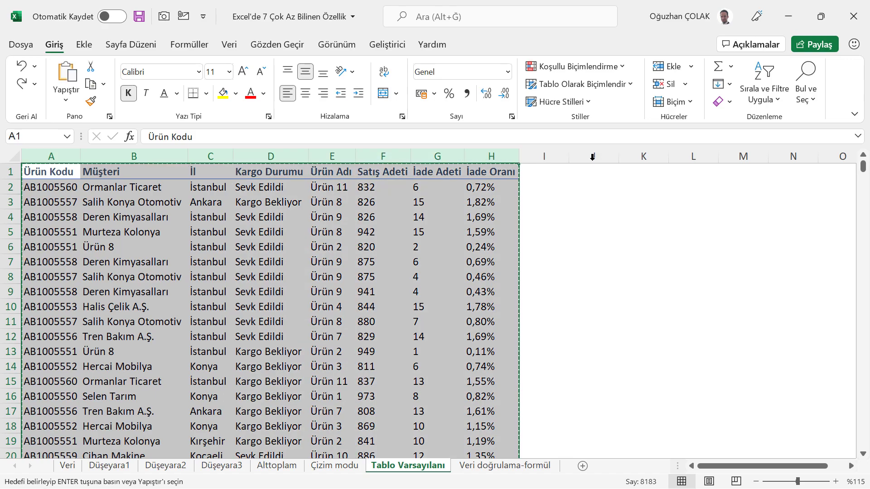
pyautogui.click(593, 156)
pyautogui.hotkey('ctrl', 'v')
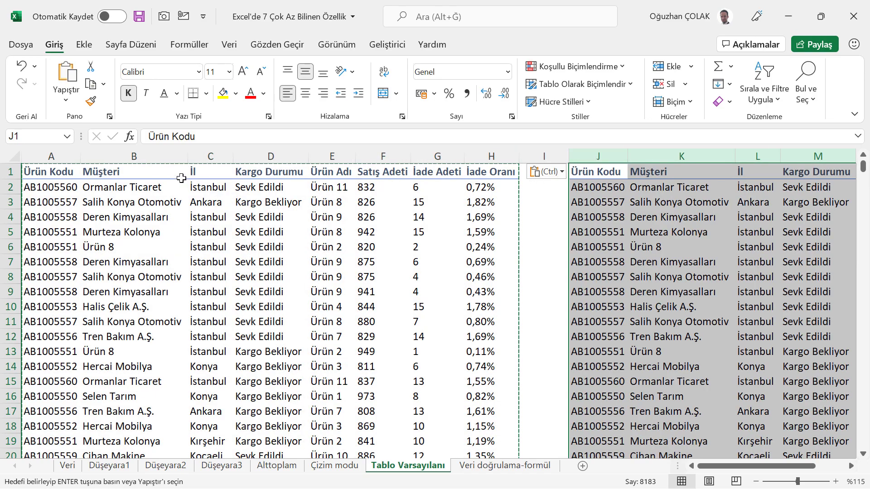
pyautogui.click(182, 176)
pyautogui.press('Escape')
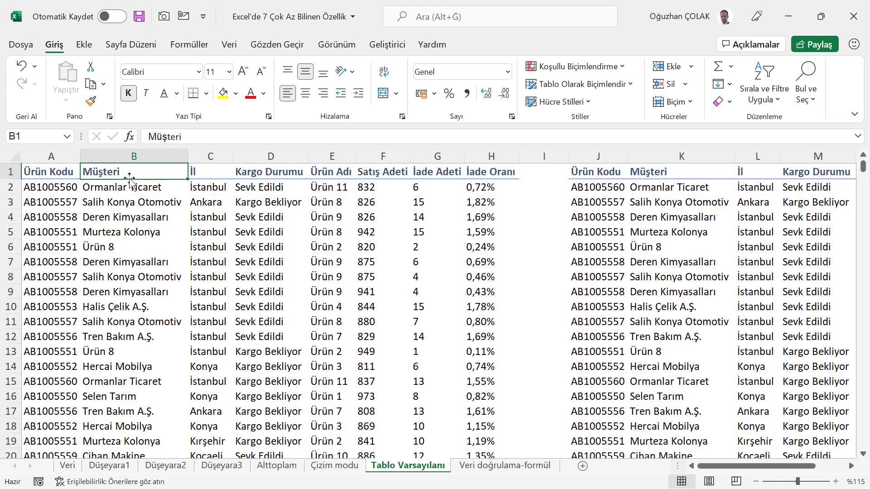
# Format the A1:H1023 data as a table.
pyautogui.click(84, 45)
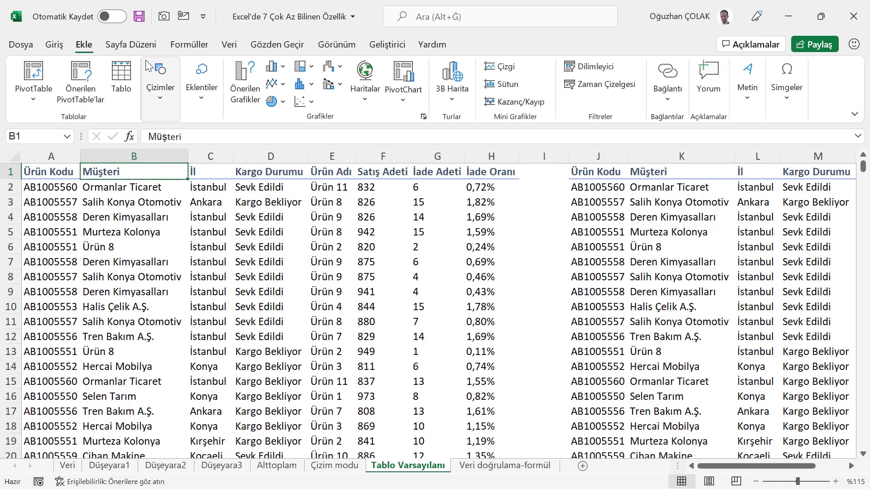
pyautogui.click(121, 77)
pyautogui.click(600, 357)
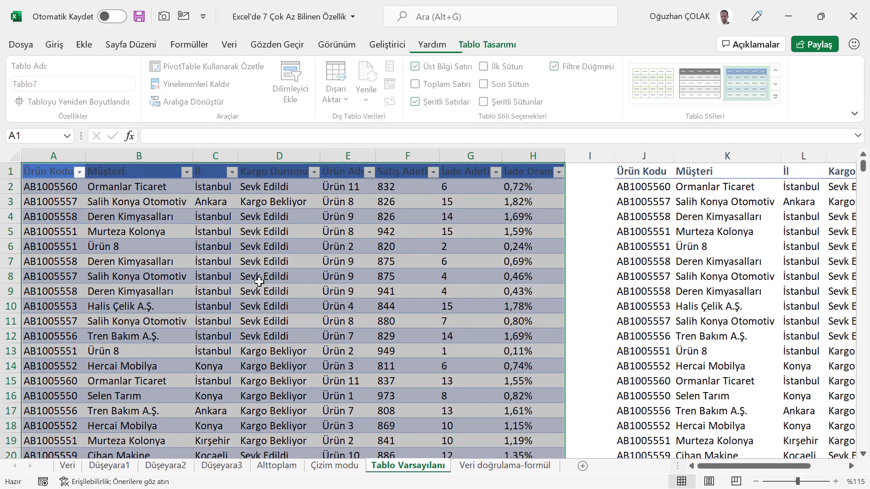
pyautogui.click(216, 219)
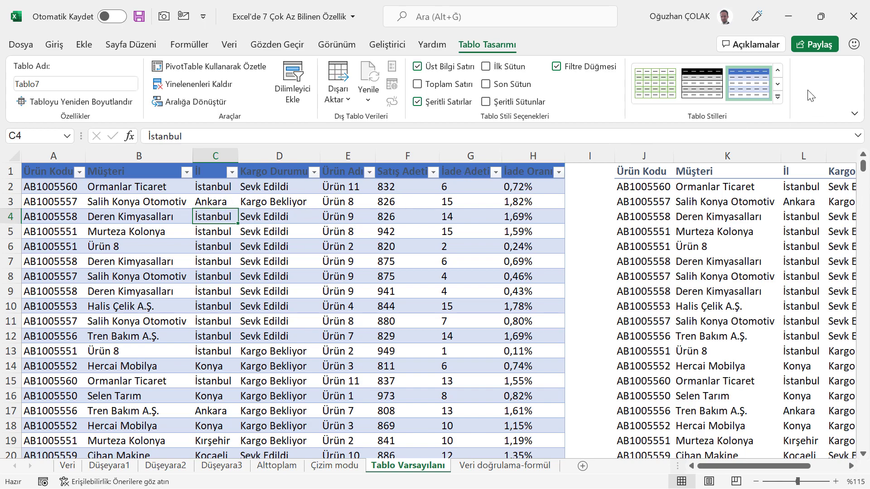
# Apply the orange medium table style and set it as the default table style.
pyautogui.click(777, 97)
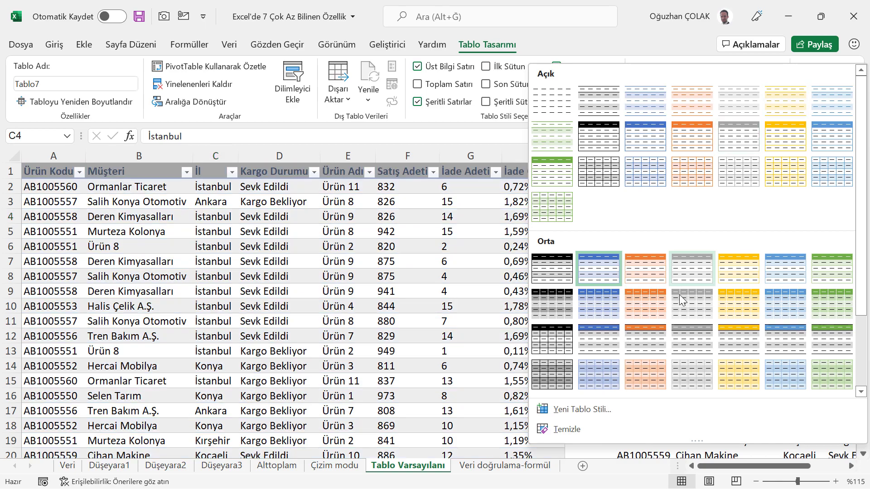
pyautogui.click(646, 299)
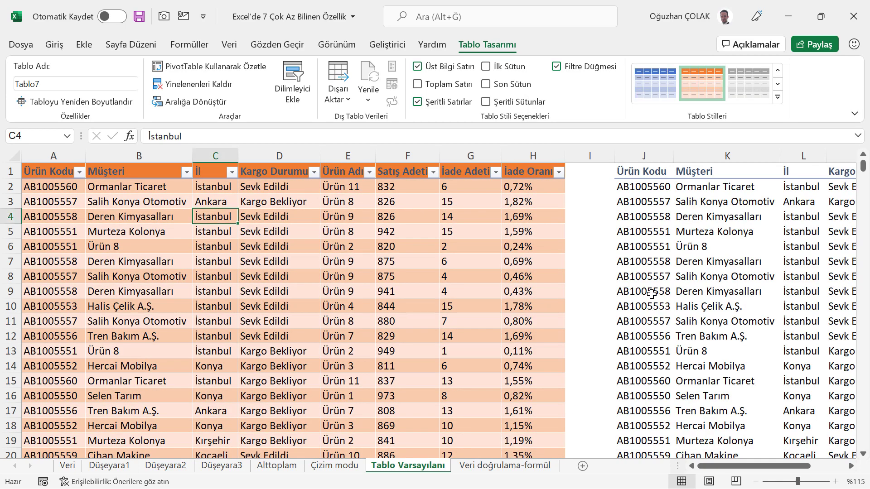
pyautogui.rightClick(698, 84)
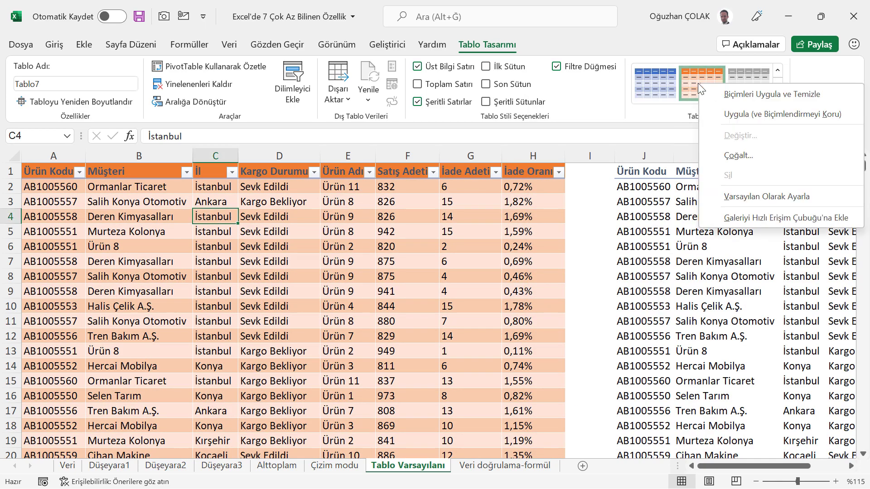
pyautogui.click(736, 198)
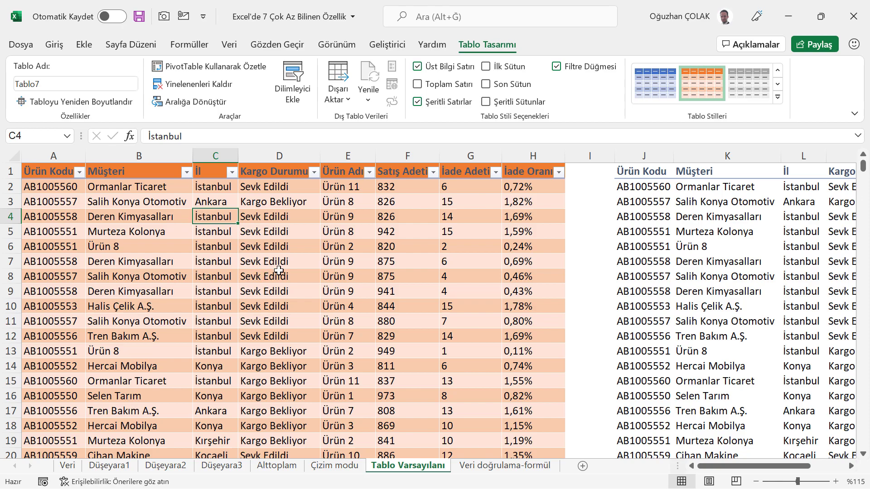
# Turn the J1:Q1023 data into a table with headers using Ctrl+T.
pyautogui.click(629, 201)
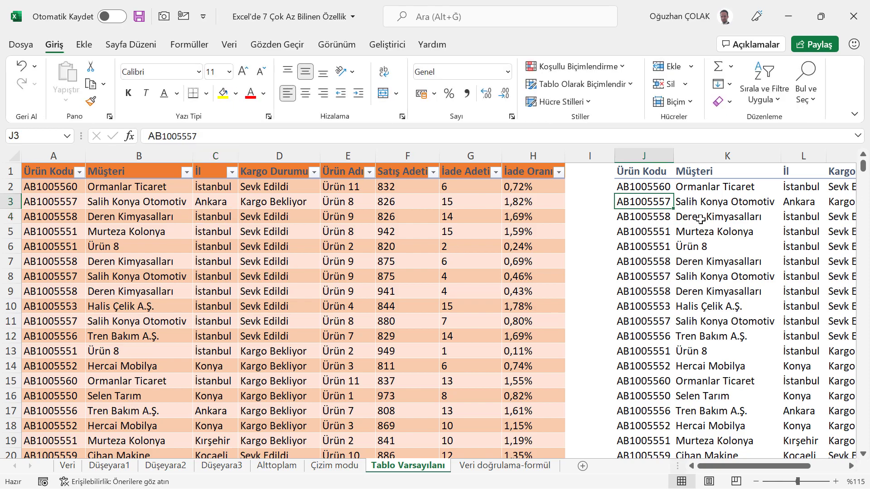
pyautogui.moveTo(748, 466); pyautogui.dragTo(782, 466)
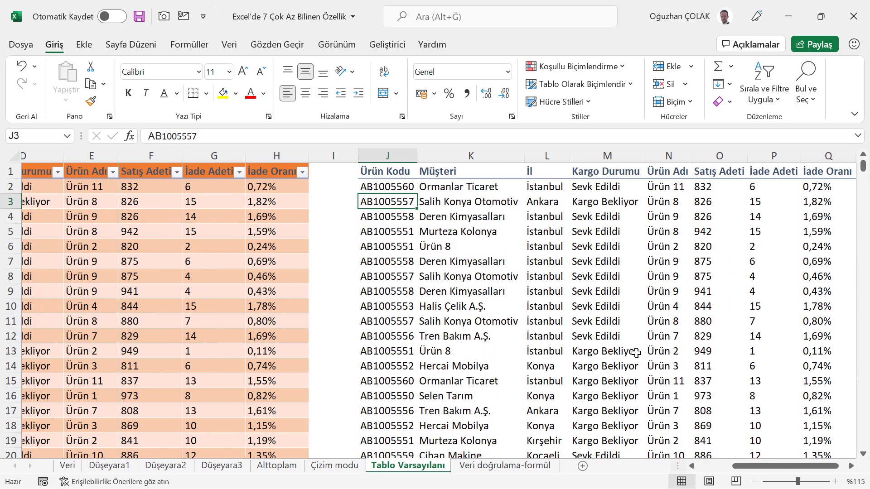
pyautogui.click(851, 465)
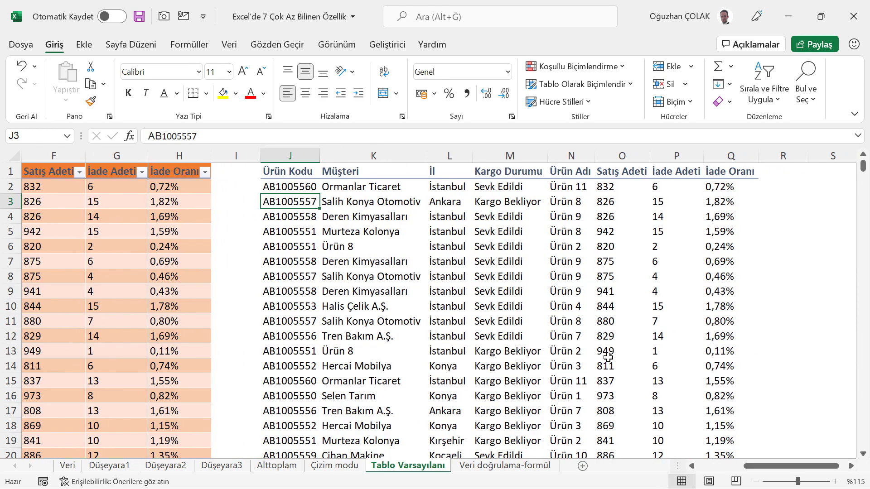
pyautogui.hotkey('ctrl', 't')
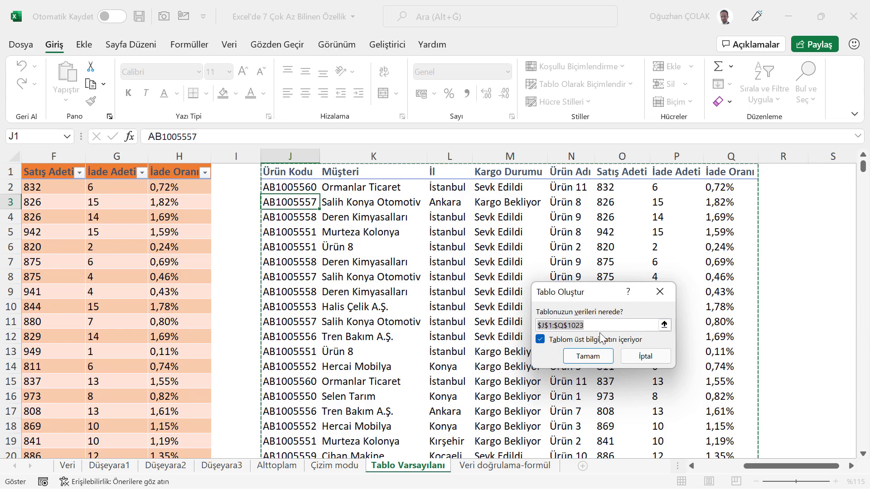
pyautogui.click(592, 360)
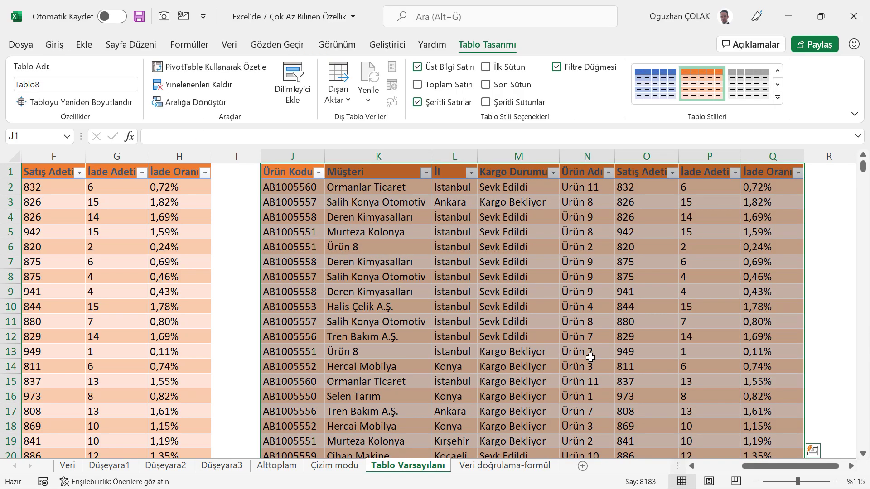
pyautogui.click(459, 233)
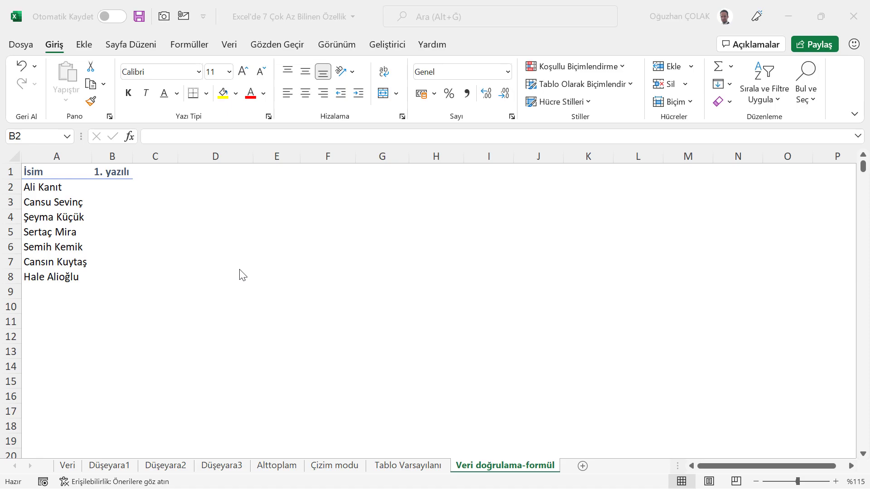
# Select the 1. yazılı score cells B2:B8.
pyautogui.click(121, 192)
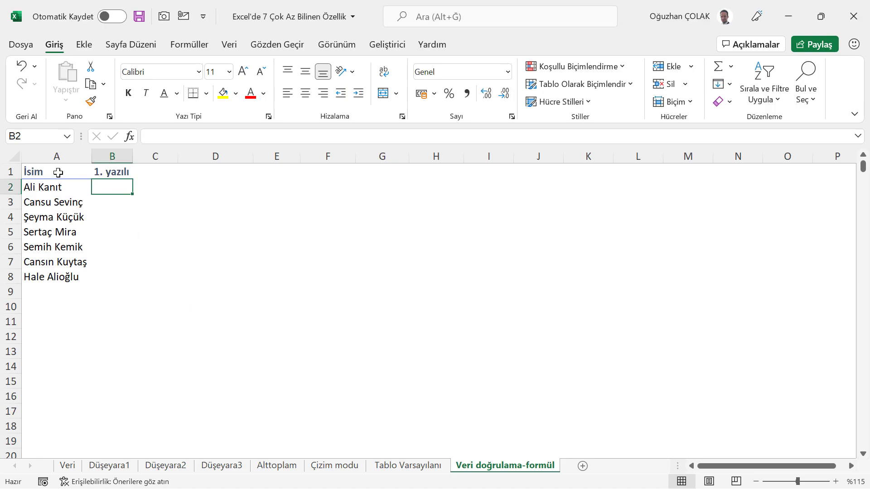
pyautogui.moveTo(58, 186); pyautogui.dragTo(64, 276)
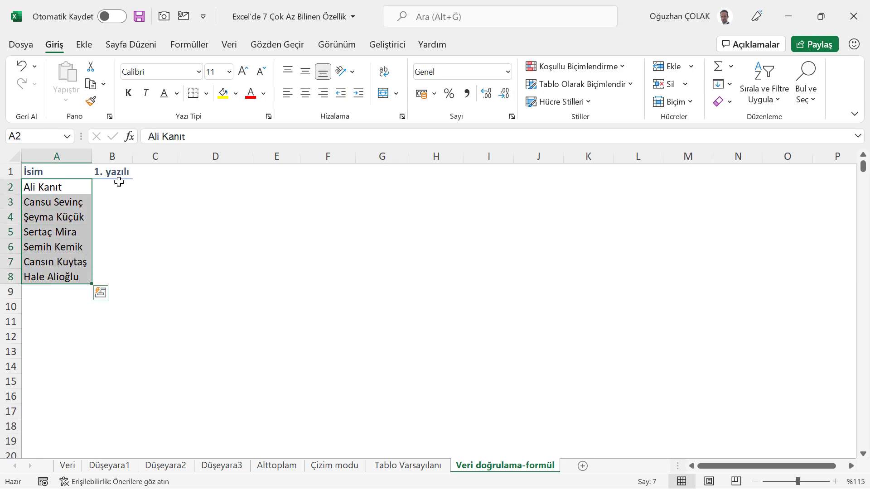
pyautogui.moveTo(119, 187); pyautogui.dragTo(124, 276)
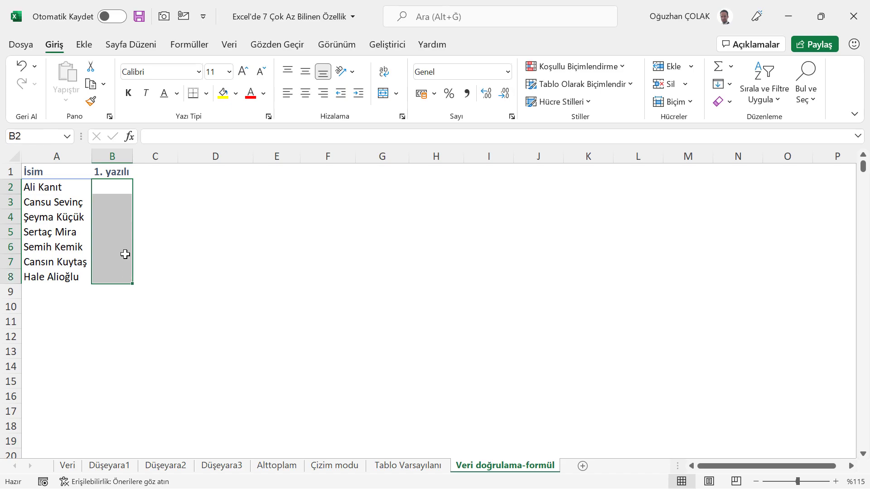
pyautogui.moveTo(117, 185); pyautogui.dragTo(118, 275)
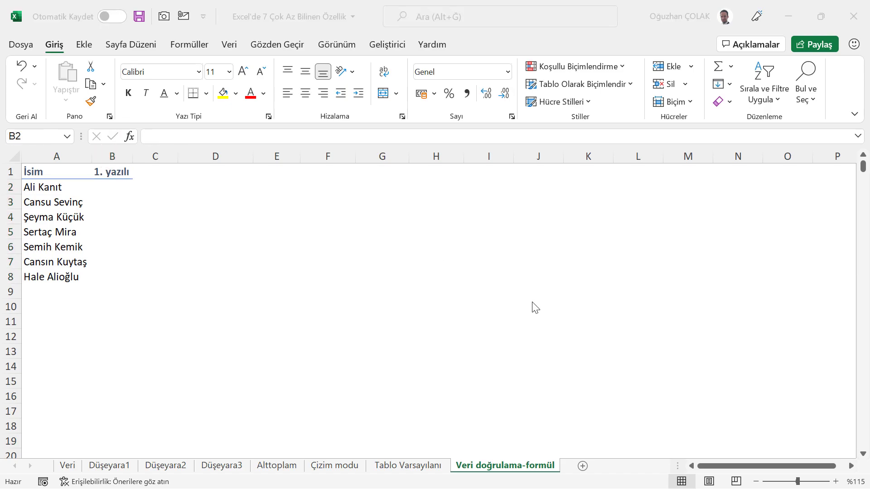
pyautogui.moveTo(113, 186); pyautogui.dragTo(117, 272)
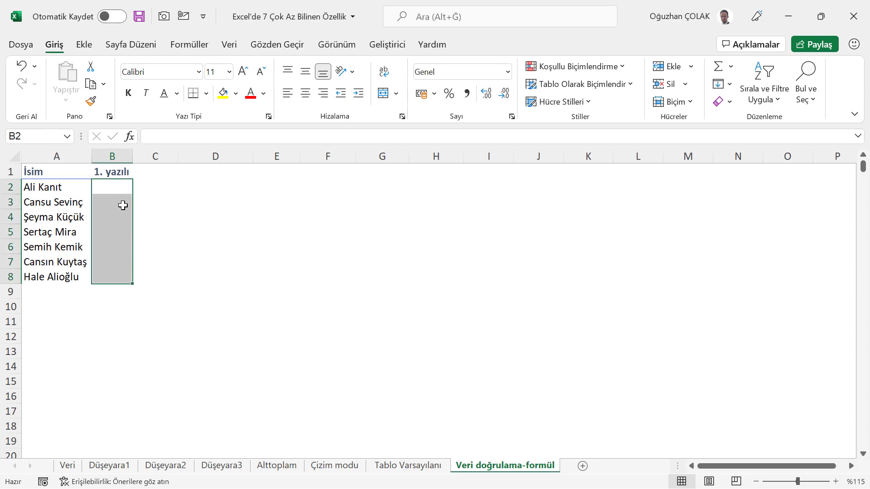
# Set Data Validation to a Custom formula =B2<100 for those cells.
pyautogui.click(224, 49)
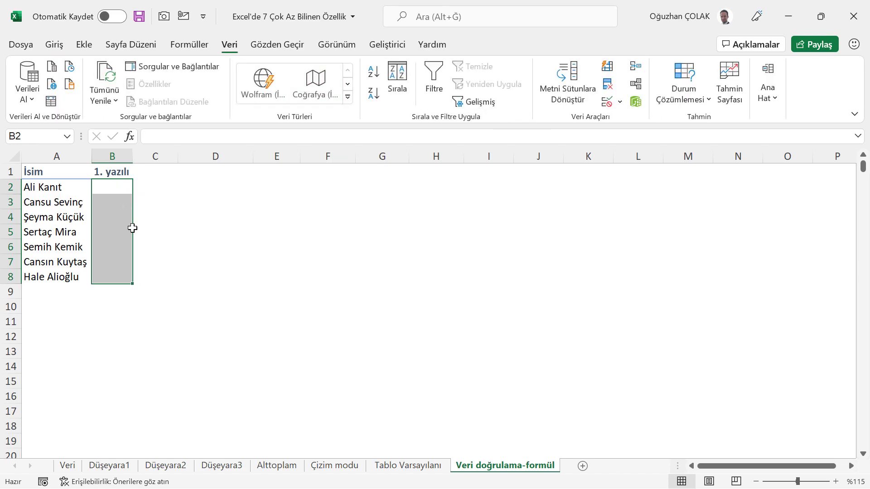
pyautogui.click(607, 101)
pyautogui.moveTo(562, 201); pyautogui.dragTo(348, 132)
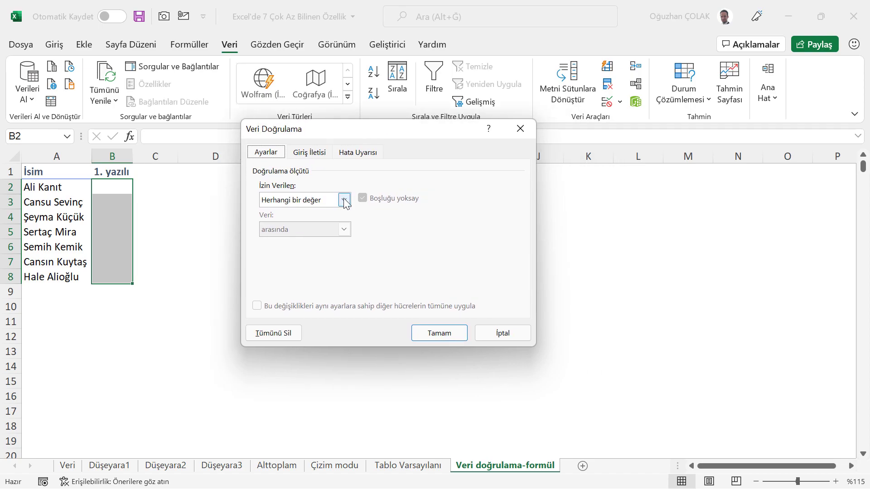
pyautogui.click(344, 201)
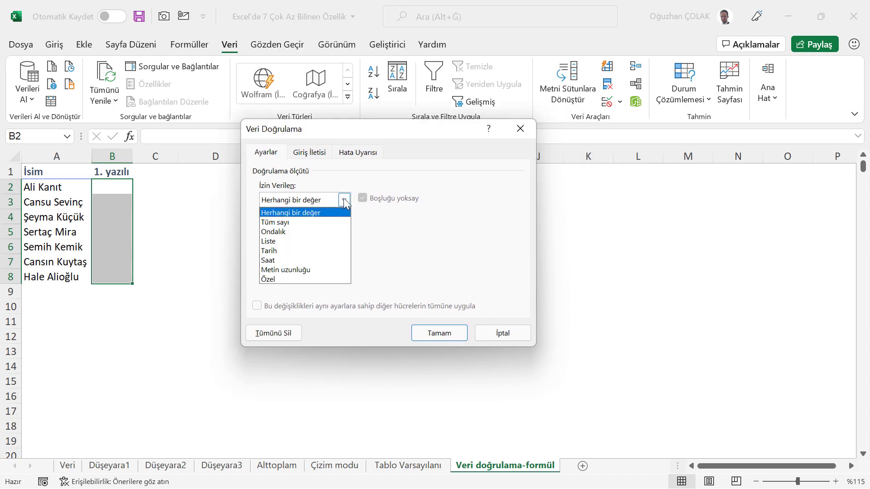
pyautogui.click(287, 280)
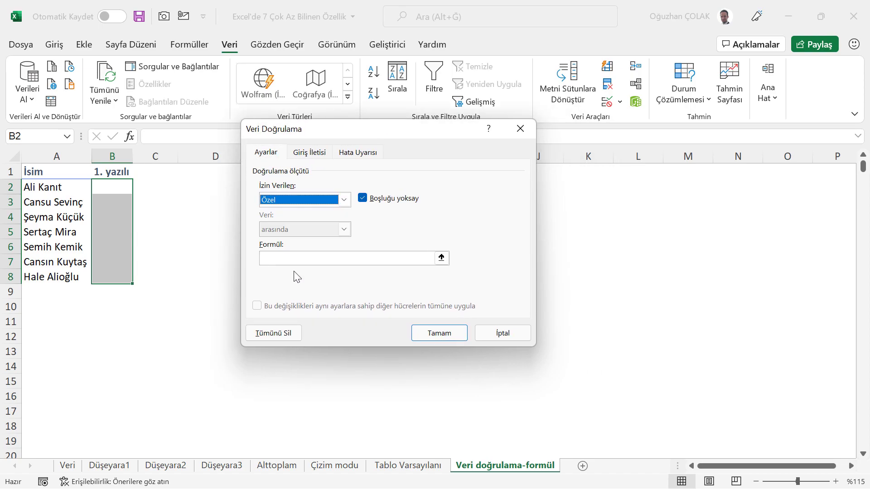
pyautogui.click(275, 258)
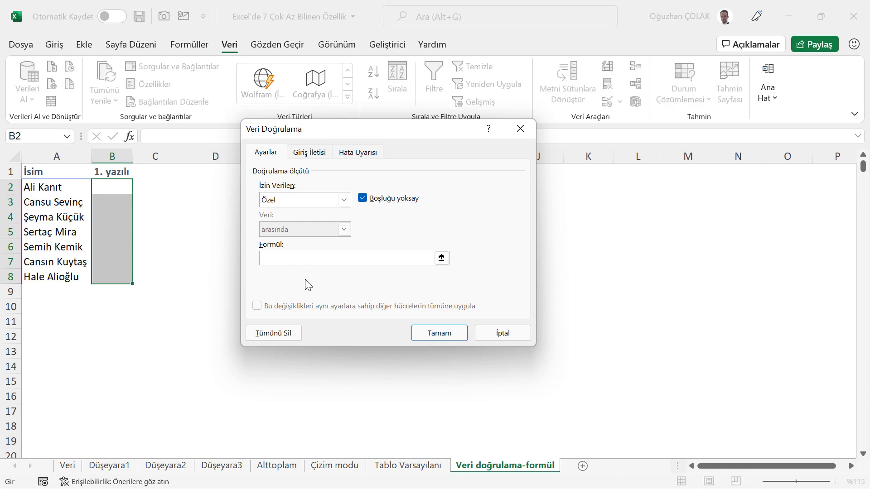
pyautogui.write('=')
pyautogui.click(120, 186)
pyautogui.write('<100')
# Apply the rule, then enter 101 in B2 and get the validation error.
pyautogui.click(433, 337)
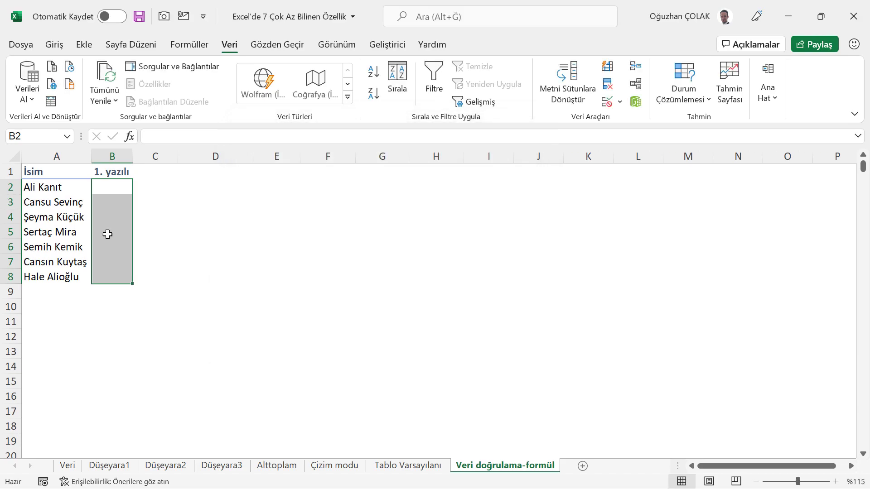
pyautogui.click(107, 186)
pyautogui.write('1')
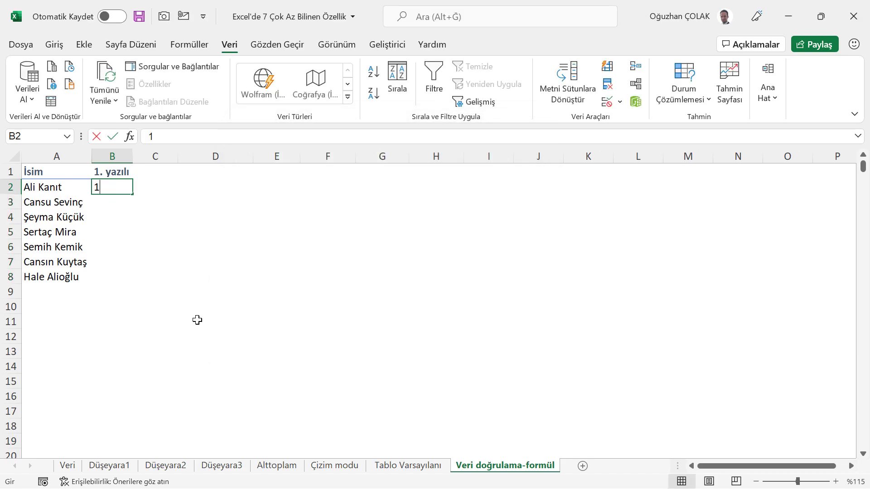
pyautogui.write('01')
pyautogui.press('Return')
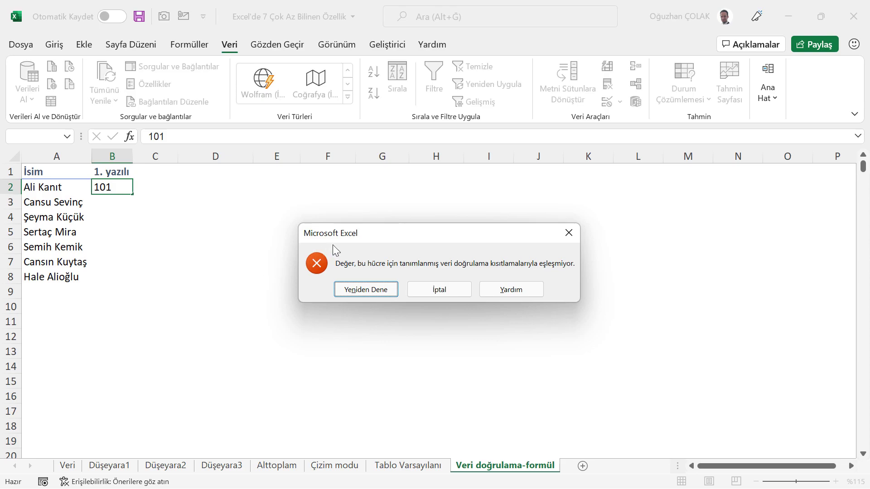
pyautogui.moveTo(333, 236); pyautogui.dragTo(249, 222)
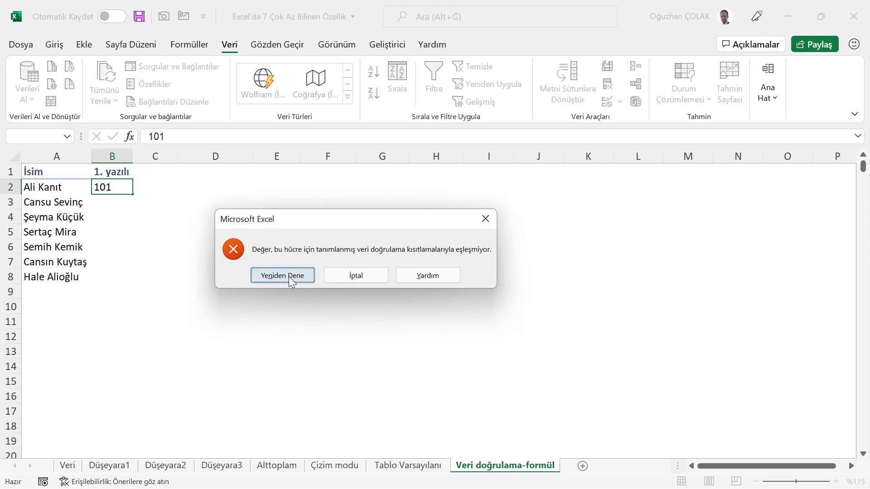
# Retry and enter 90 in B2, which is accepted.
pyautogui.click(291, 281)
pyautogui.write('90')
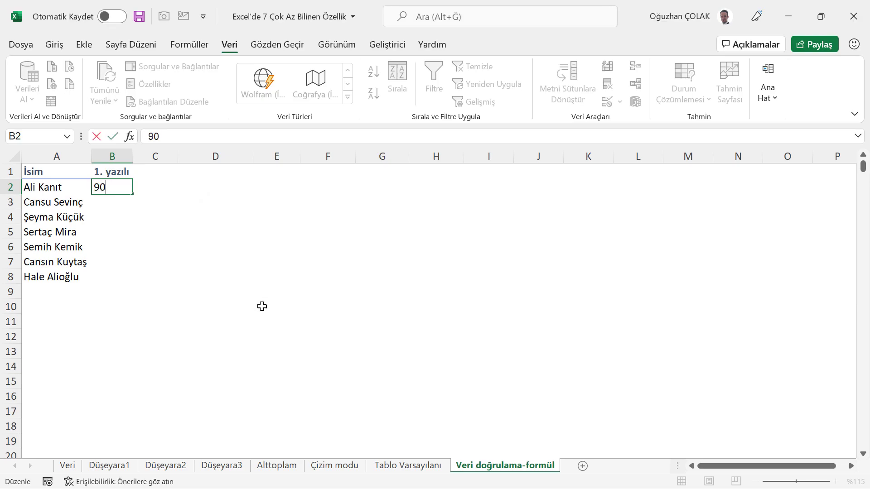
pyautogui.press('Return')
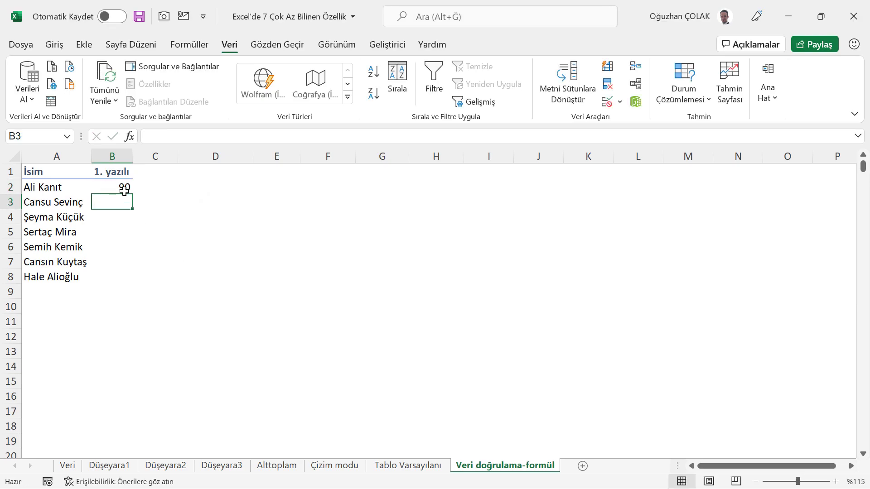
pyautogui.click(124, 188)
pyautogui.click(120, 198)
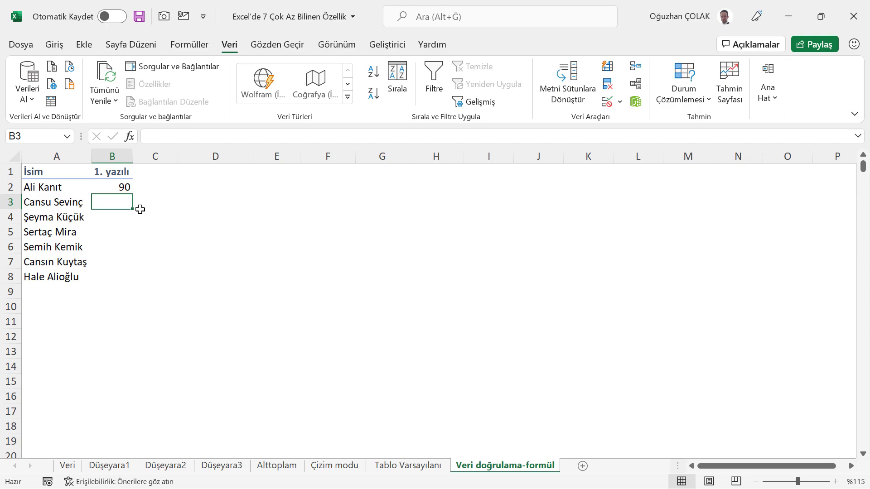